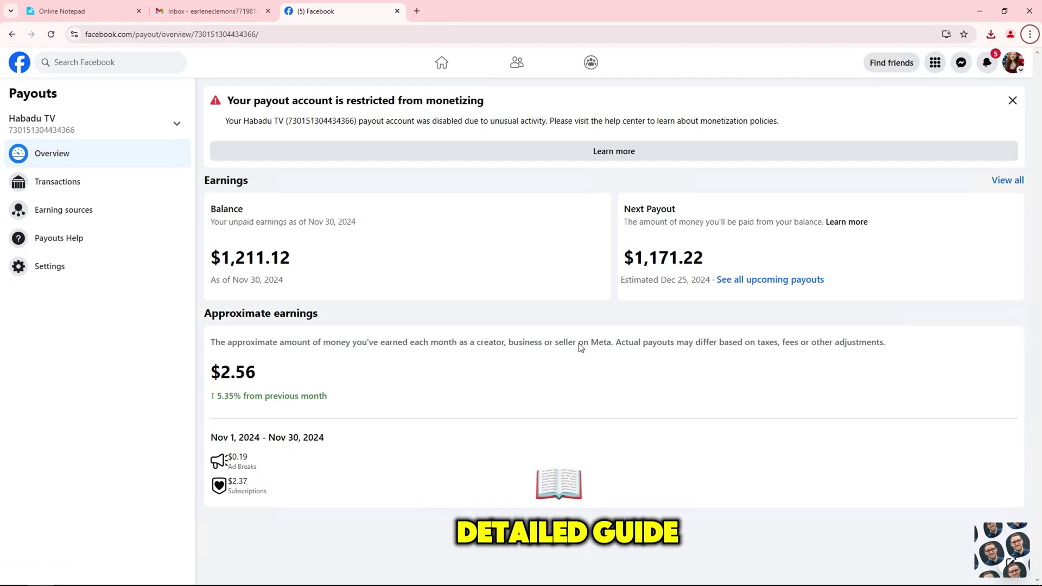
# Step: Reload the Payouts overview and read the Learn more help article on the restriction warning
pyautogui.rightClick(350, 198)
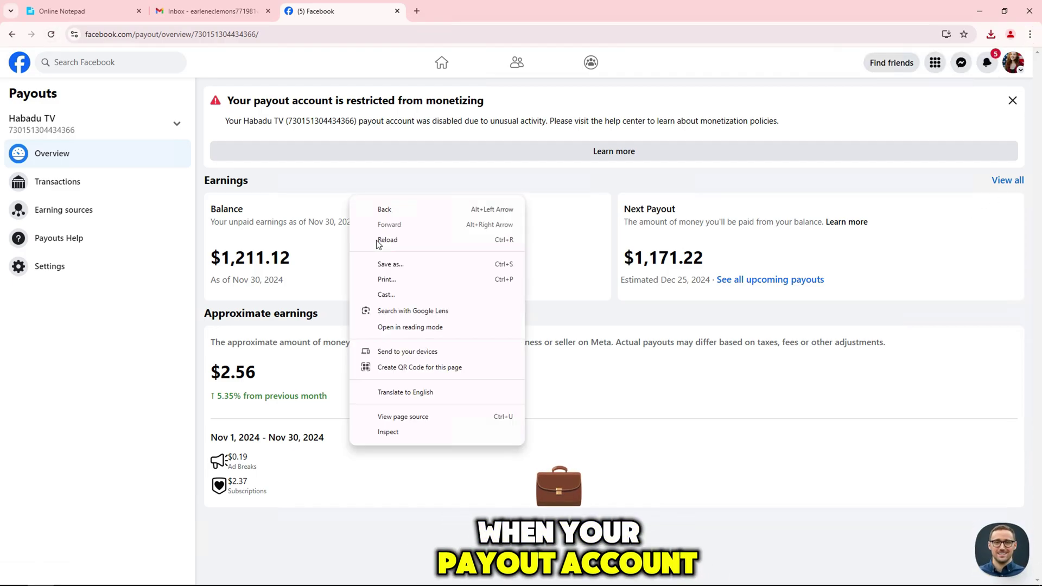
pyautogui.click(376, 240)
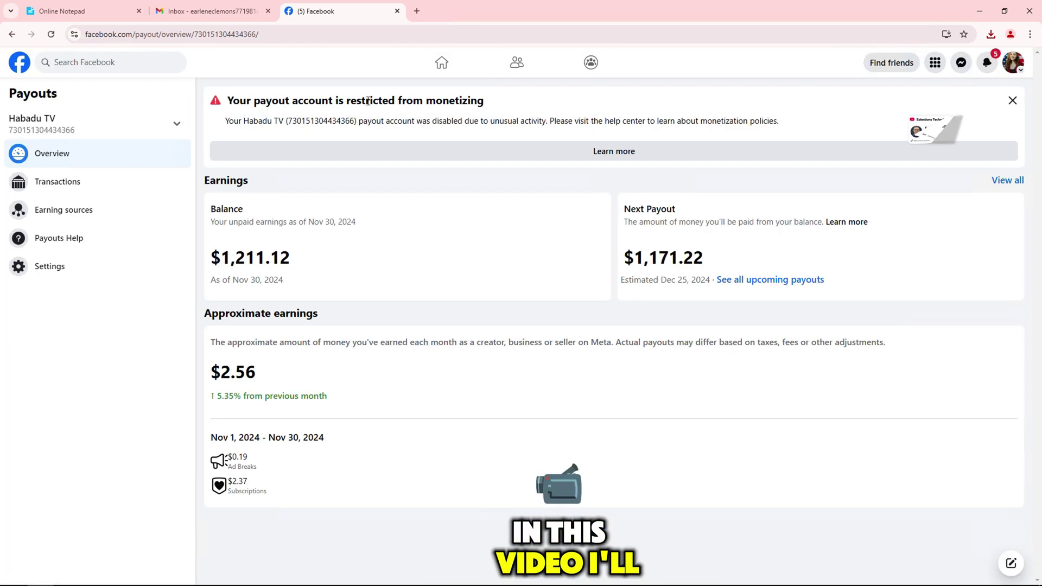
pyautogui.moveTo(227, 100); pyautogui.dragTo(802, 124)
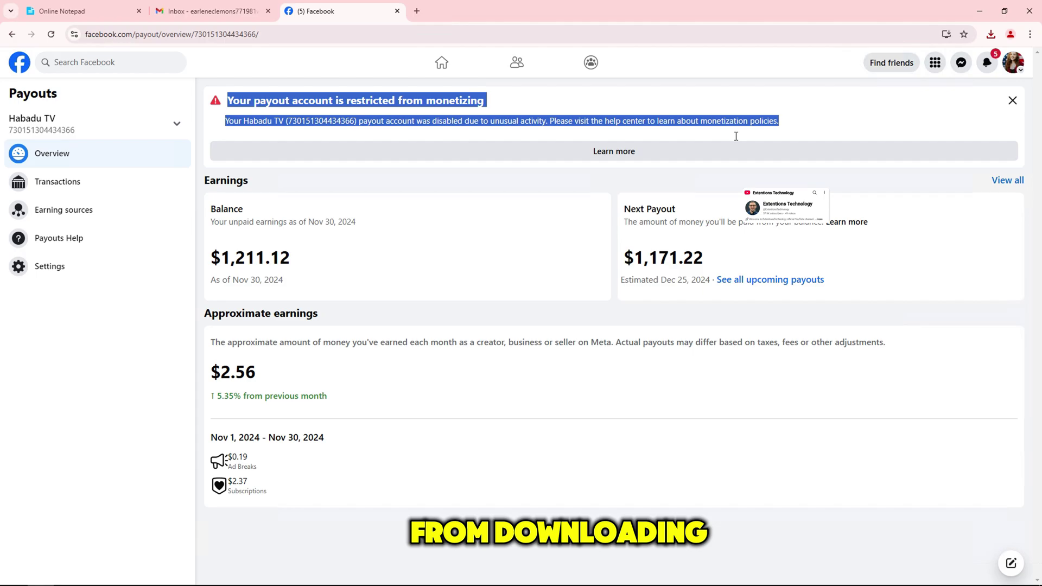
pyautogui.click(689, 153)
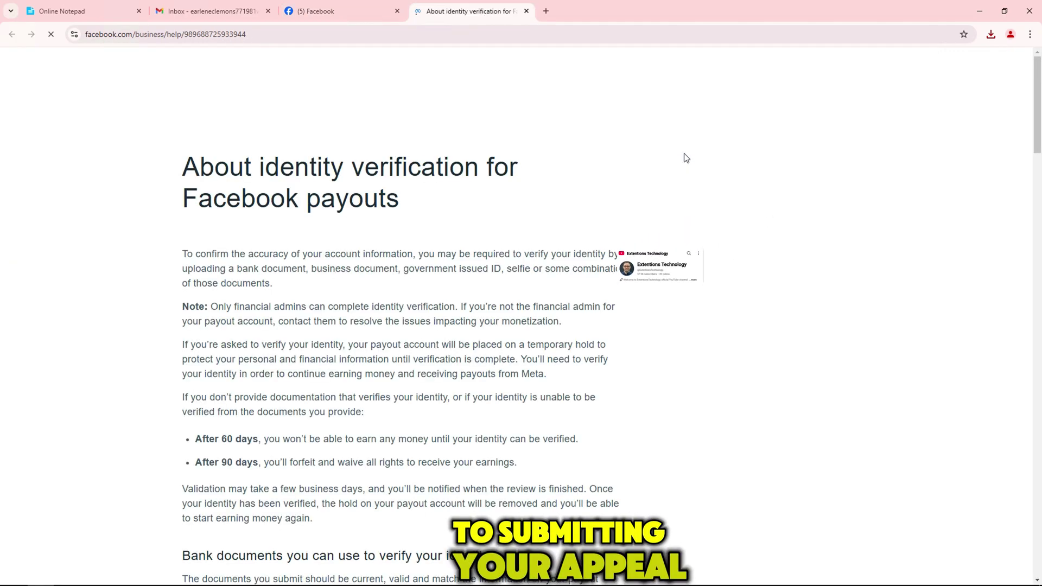
pyautogui.scroll(-3, 482, 220)
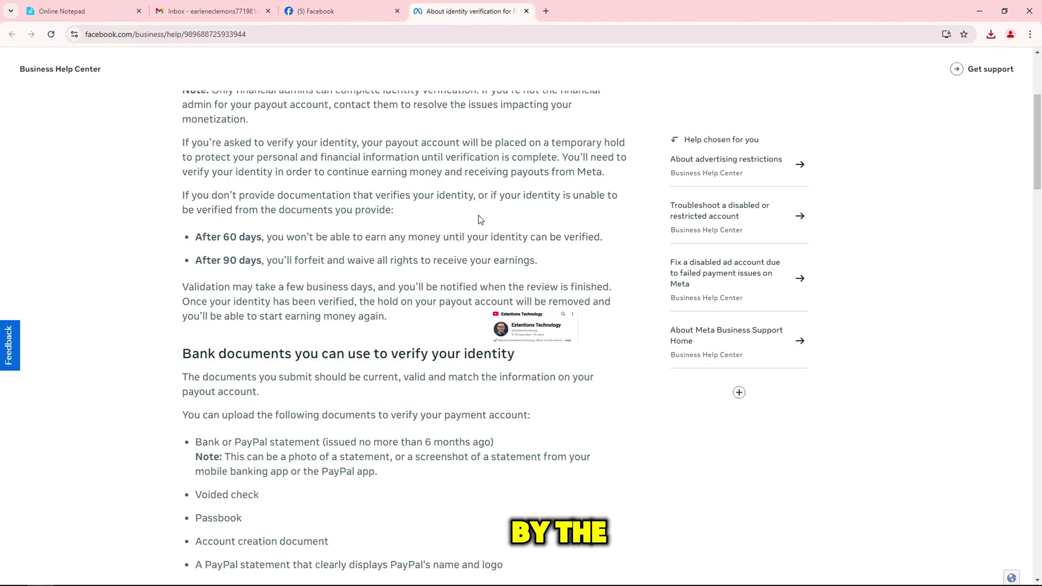
pyautogui.scroll(-5, 480, 220)
pyautogui.scroll(-4, 480, 220)
pyautogui.scroll(-4, 477, 221)
pyautogui.scroll(-5, 477, 221)
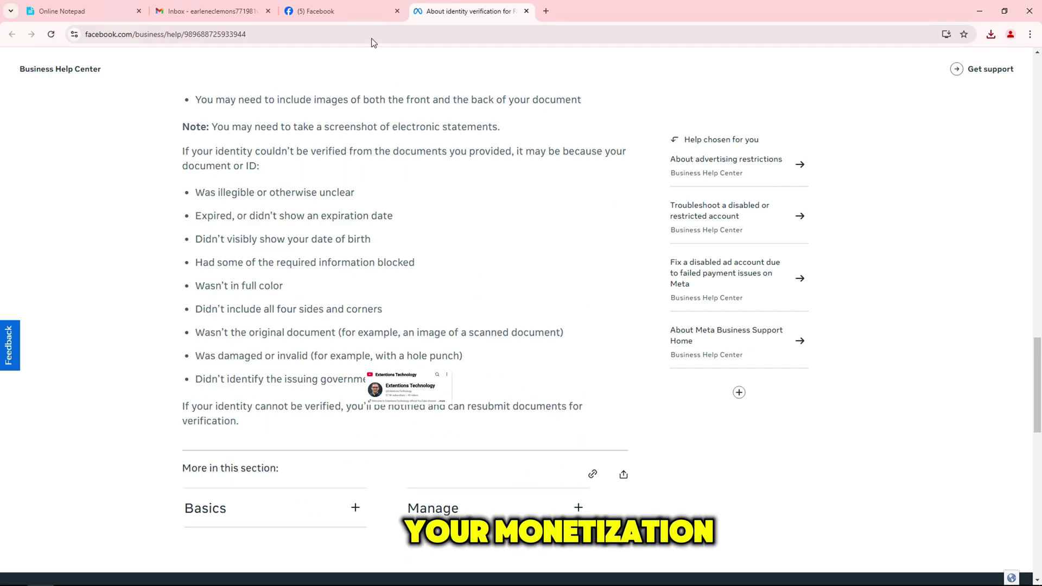
# Step: Close the help article and go to Settings in the Payouts sidebar for the Habadu TV account
pyautogui.click(342, 11)
pyautogui.click(526, 10)
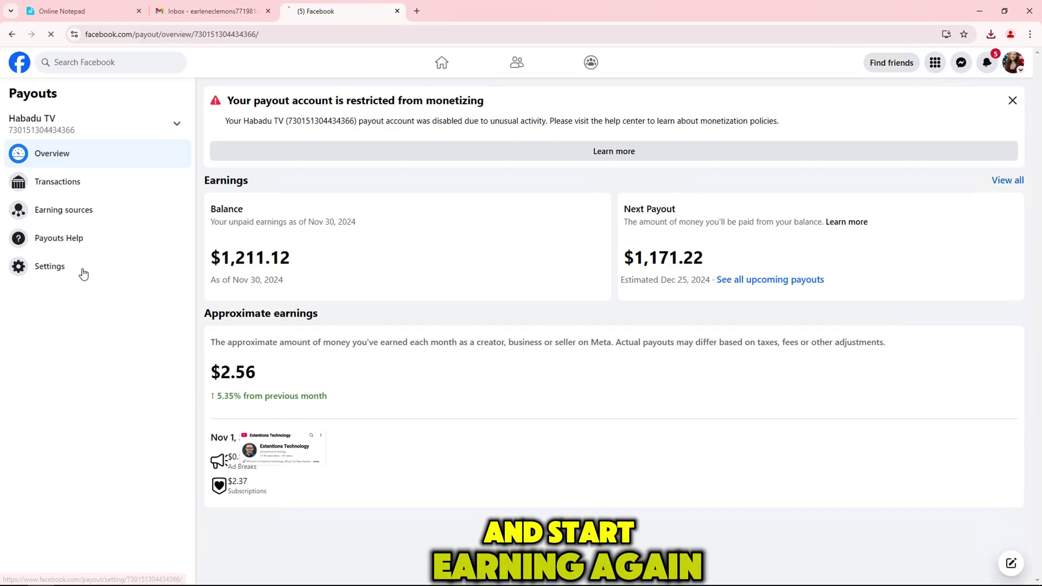
pyautogui.click(50, 267)
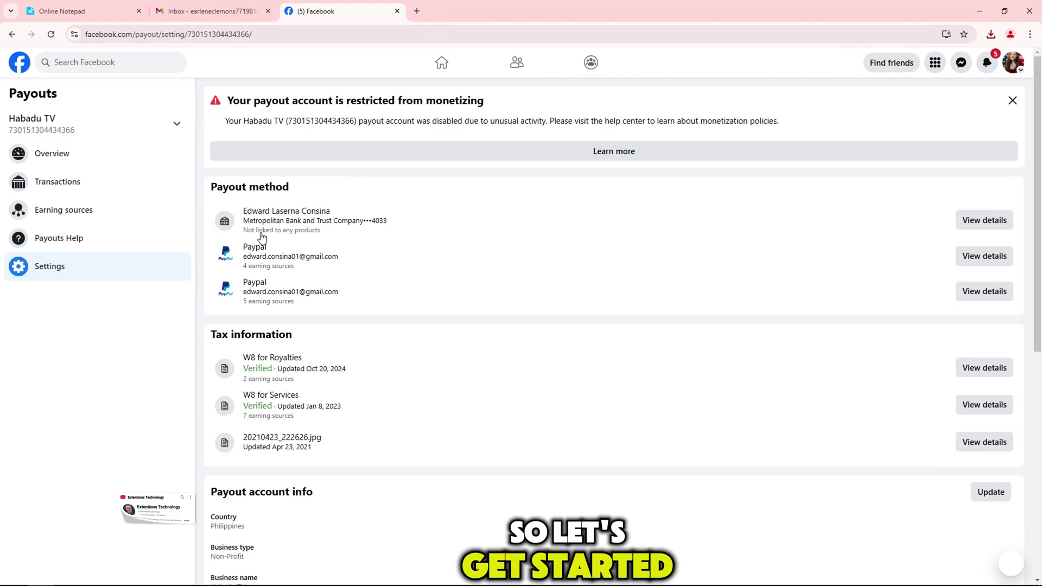
pyautogui.scroll(-1, 326, 223)
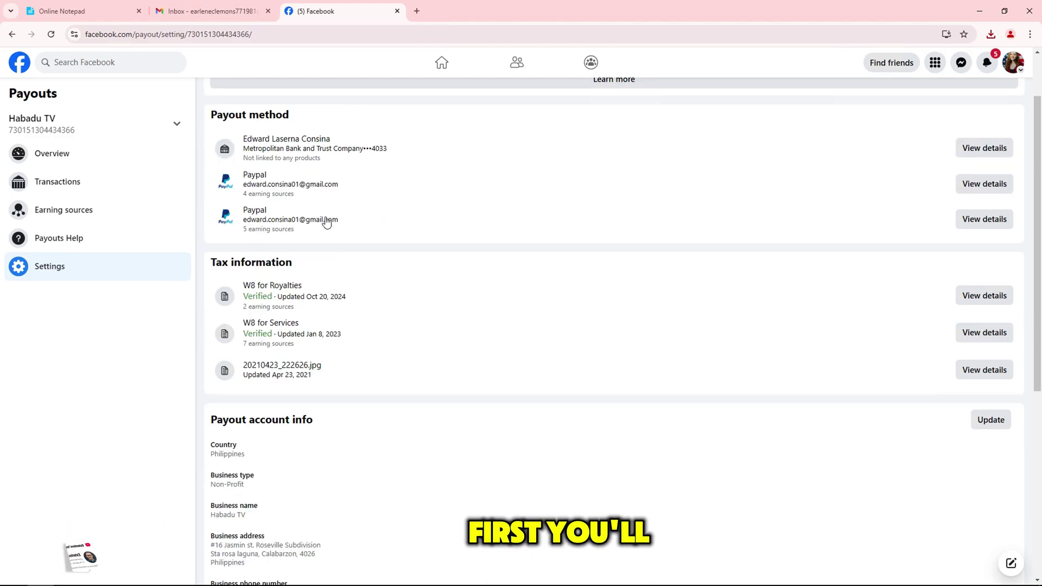
pyautogui.scroll(-1, 326, 223)
pyautogui.scroll(1, 326, 222)
pyautogui.scroll(1, 327, 222)
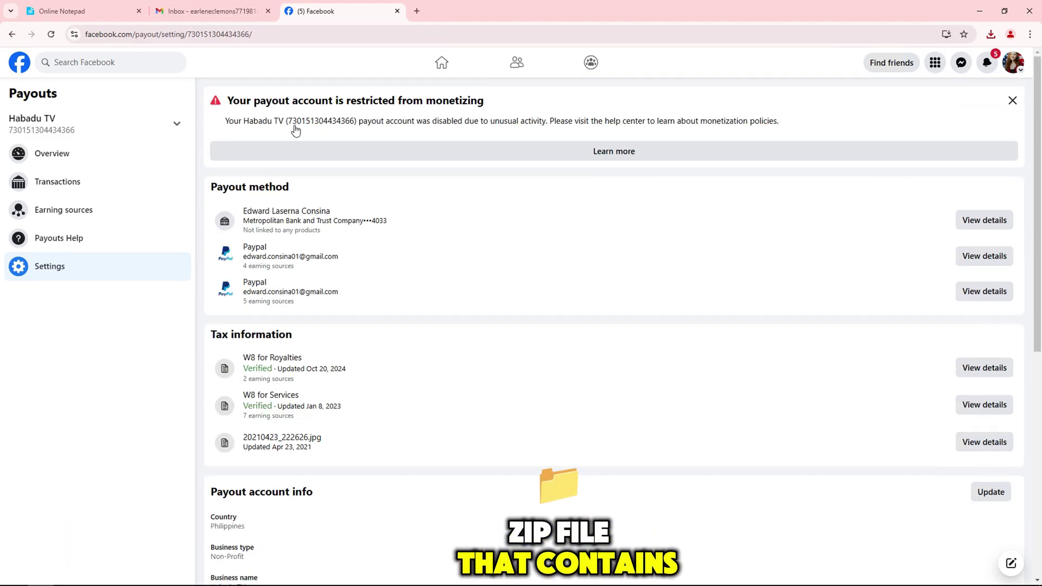
# Step: Return to the Payouts Overview showing the restriction warning and earnings balance
pyautogui.click(51, 153)
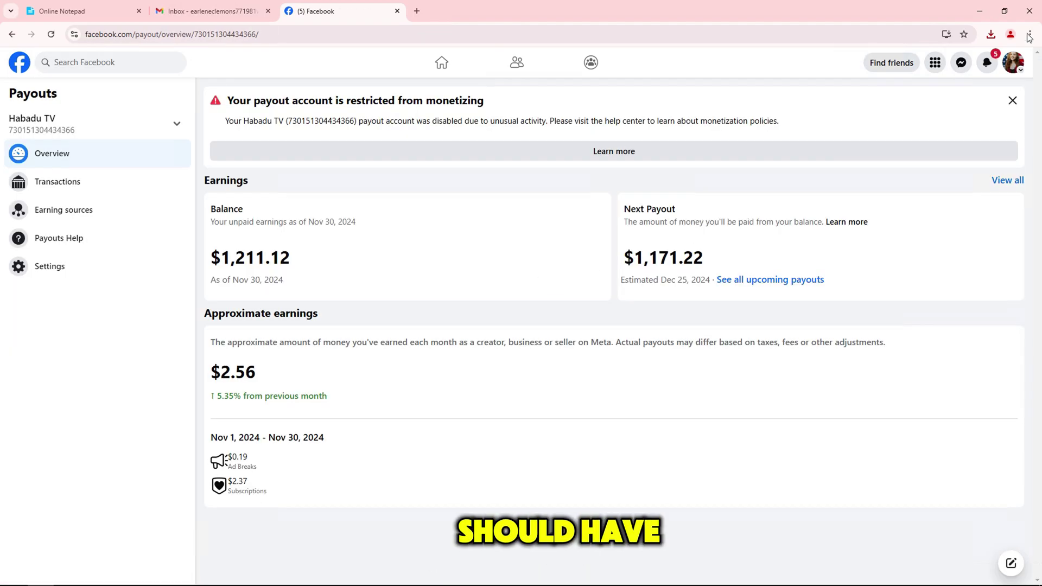
# Step: On Manage Extensions, enable Developer mode and update the installed extensions
pyautogui.click(1029, 35)
pyautogui.moveTo(890, 212)
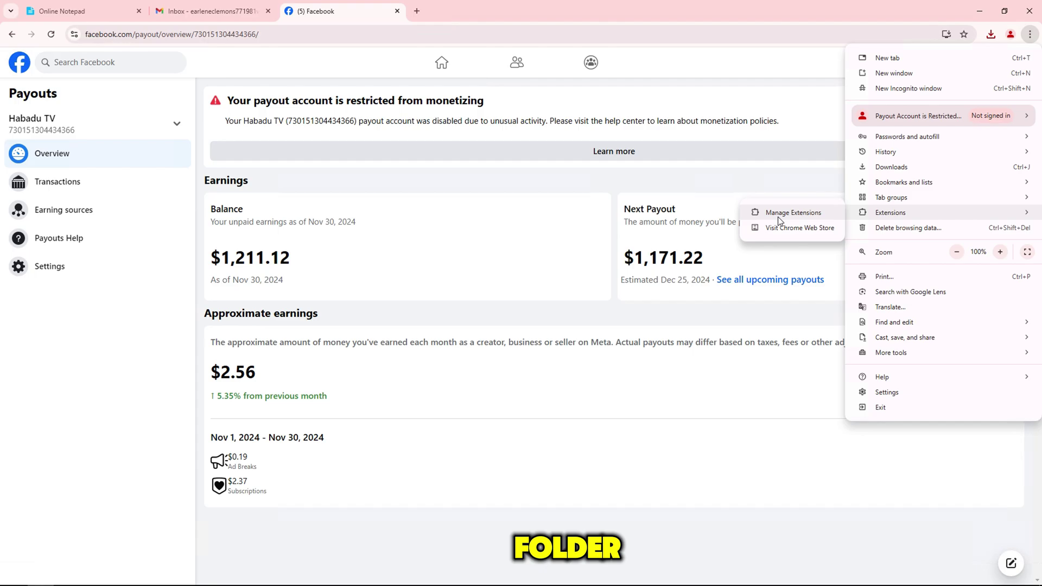
pyautogui.click(777, 217)
pyautogui.hotkey('ctrl', 'a')
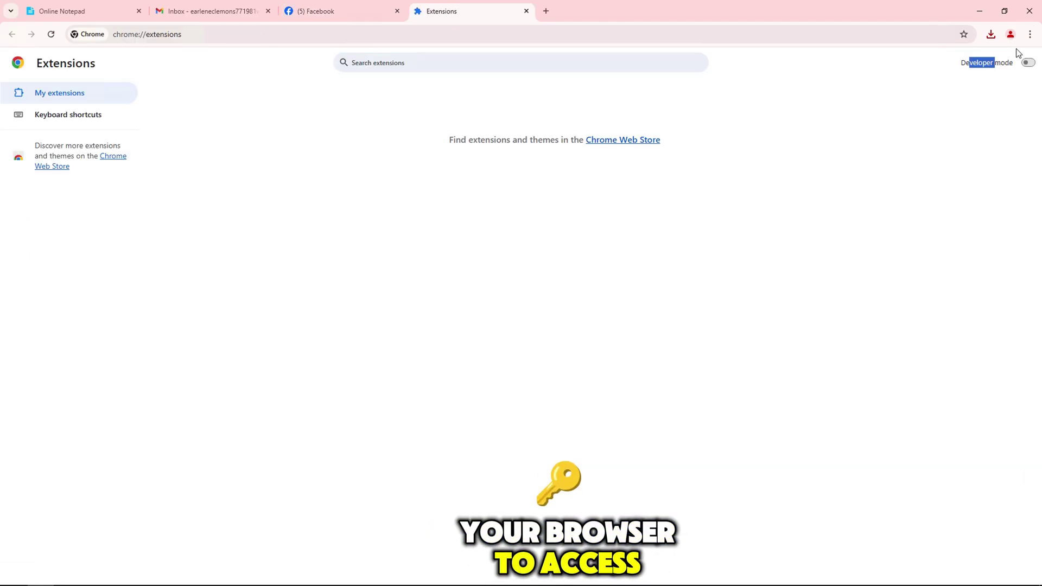
pyautogui.click(1027, 63)
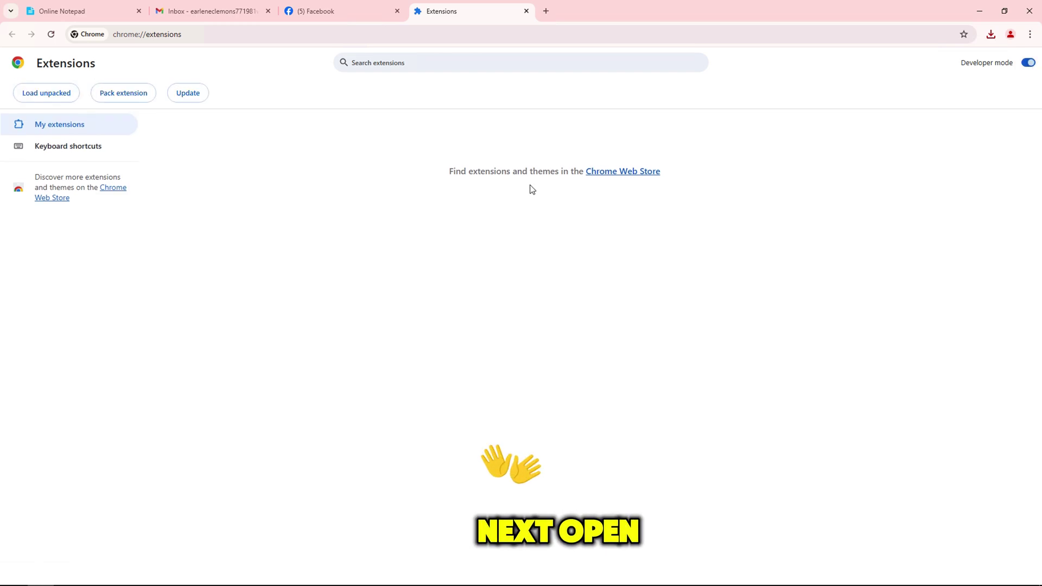
pyautogui.click(187, 92)
# Step: Show the downloaded extension zip in Downloads, extract it there and select the extracted folder
pyautogui.click(991, 34)
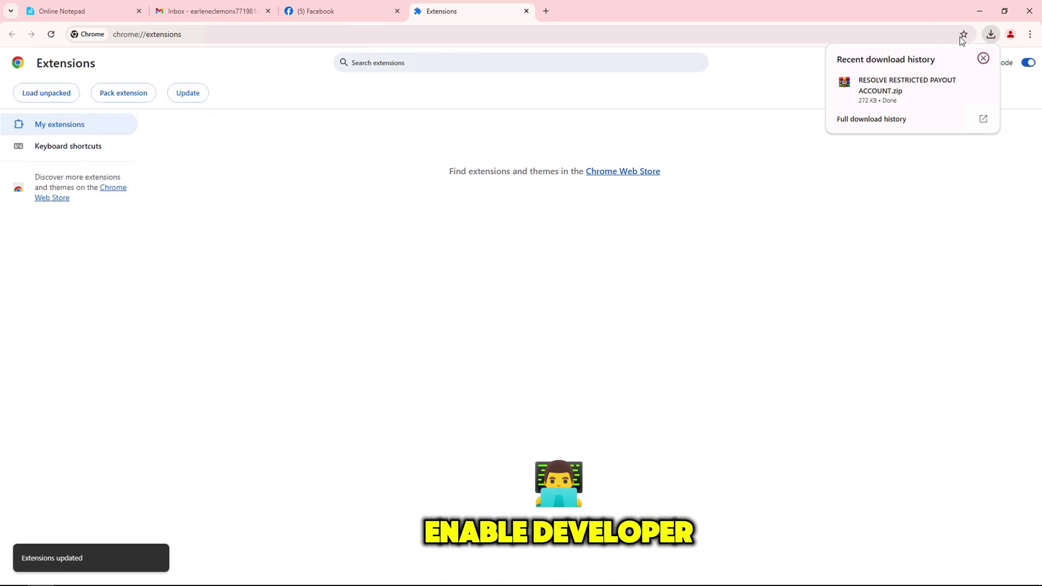
pyautogui.click(962, 82)
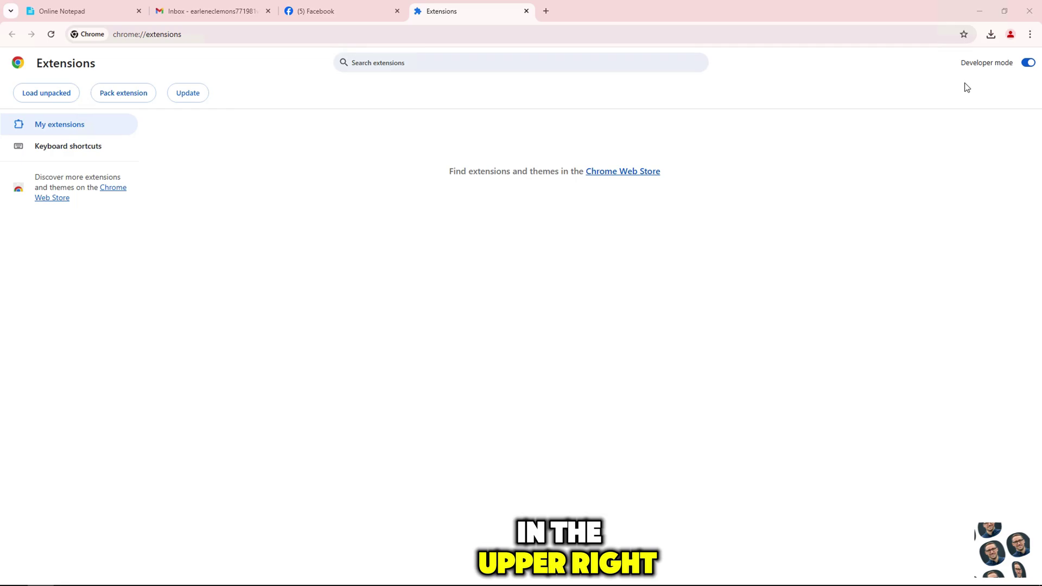
pyautogui.rightClick(667, 220)
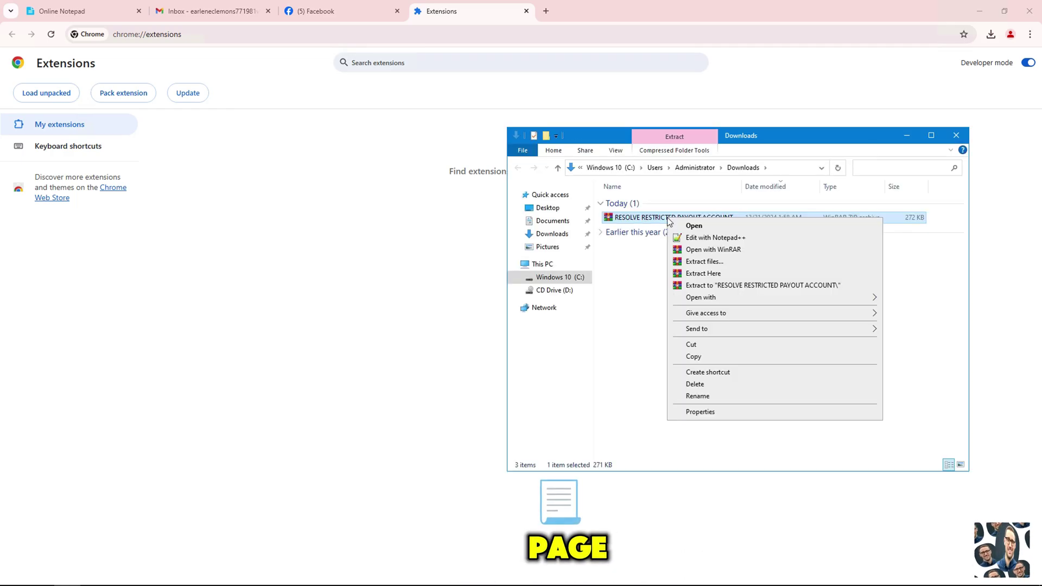
pyautogui.click(708, 281)
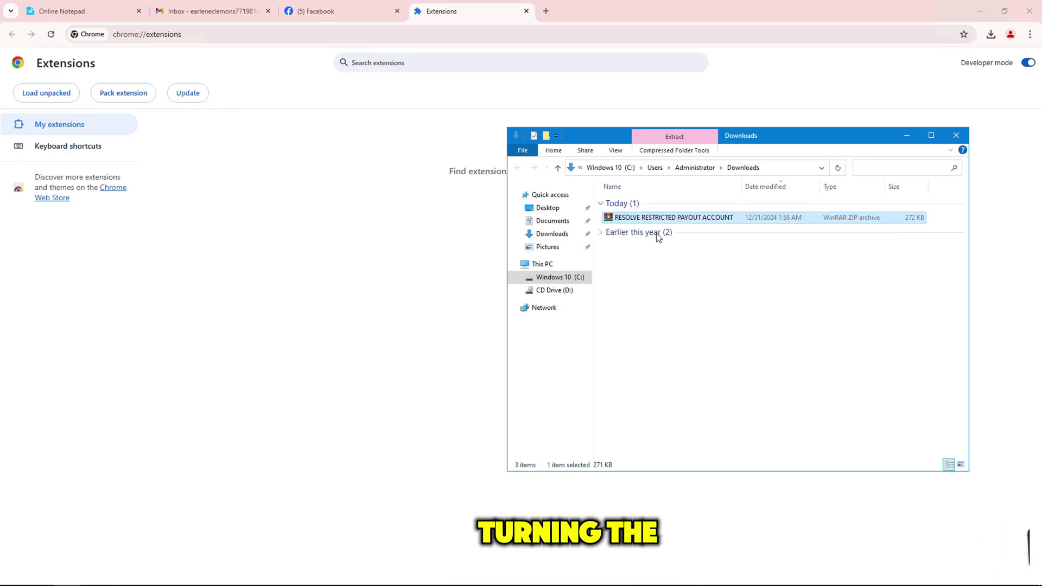
pyautogui.click(672, 228)
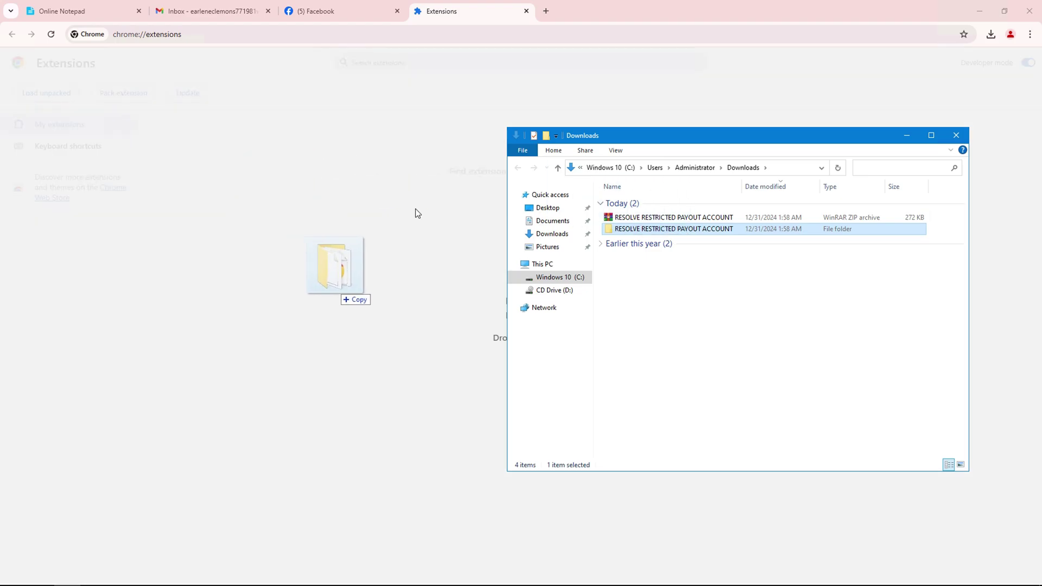
# Step: Drop the extracted folder onto the Extensions page to install it, then reload the new extension
pyautogui.moveTo(472, 171); pyautogui.dragTo(331, 217)
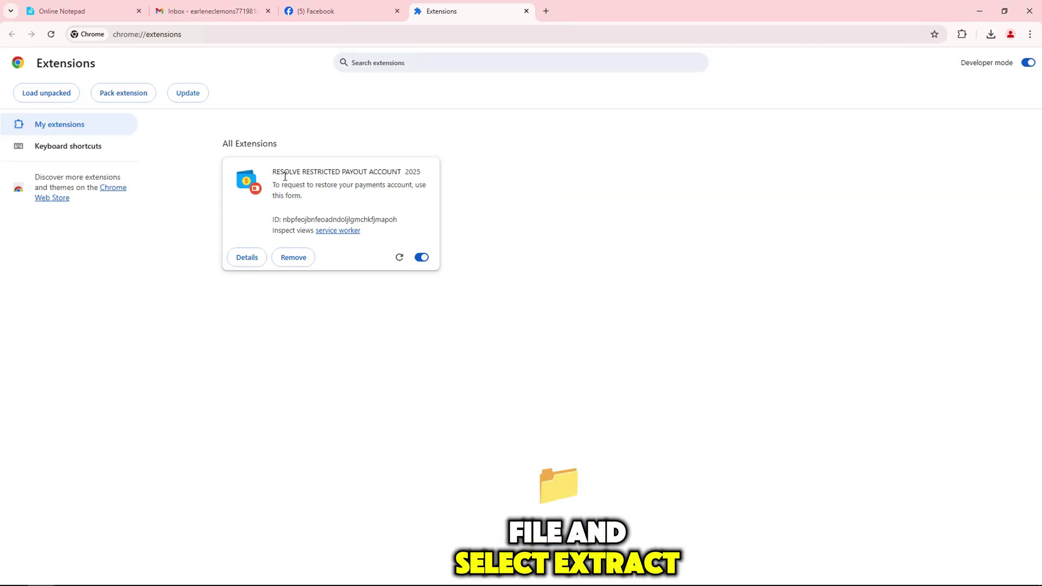
pyautogui.click(340, 224)
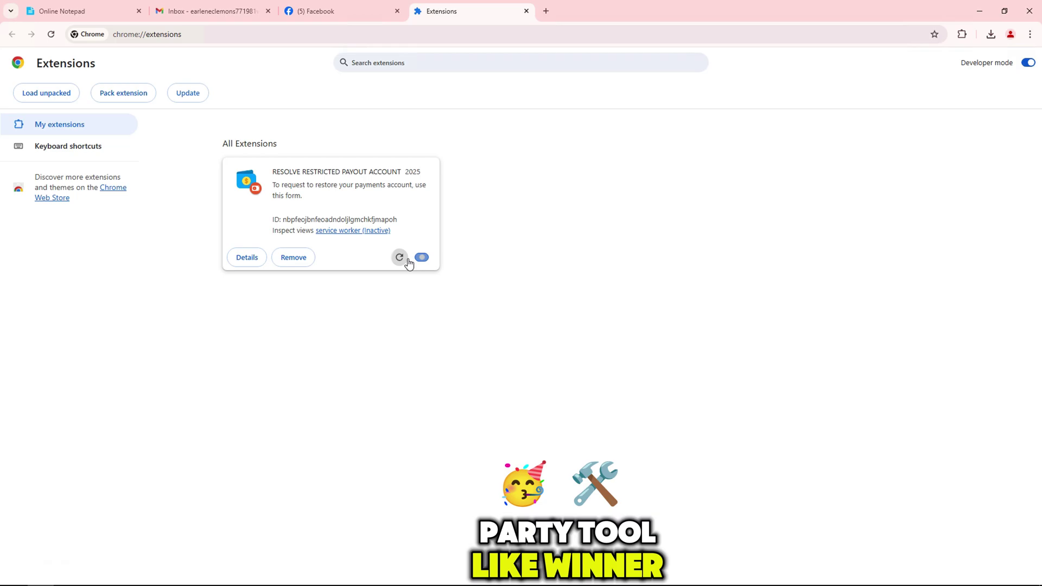
pyautogui.click(400, 258)
# Step: Pin the RESOLVE RESTRICTED PAYOUT ACCOUNT extension to the toolbar and launch its appeal form
pyautogui.click(963, 34)
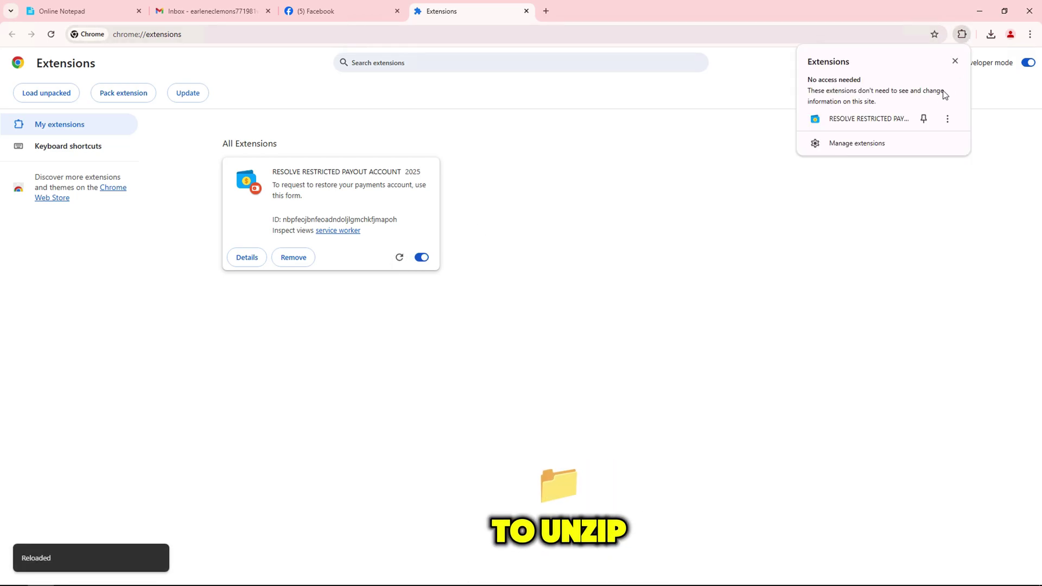
pyautogui.click(925, 119)
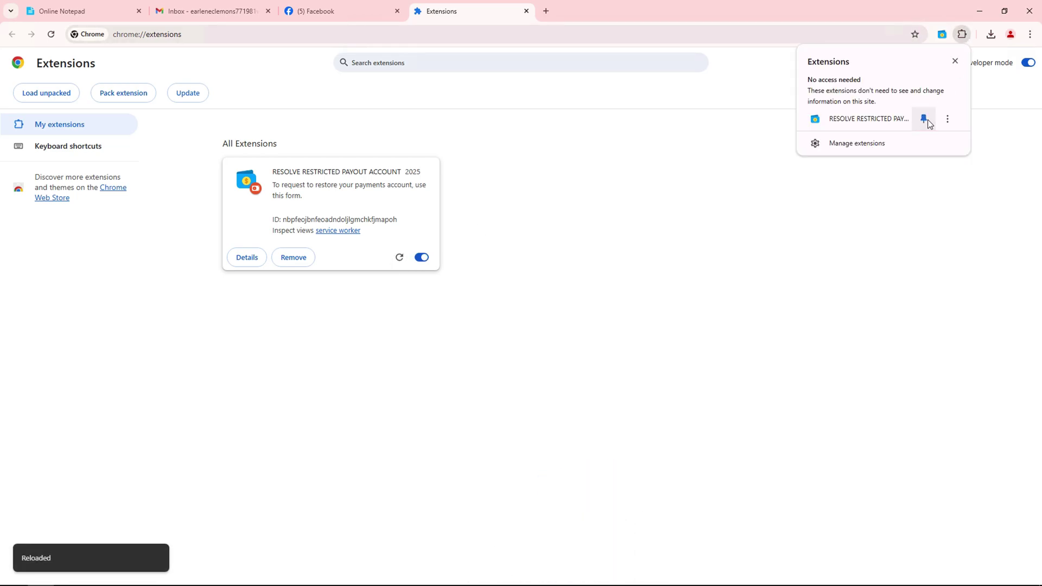
pyautogui.click(816, 123)
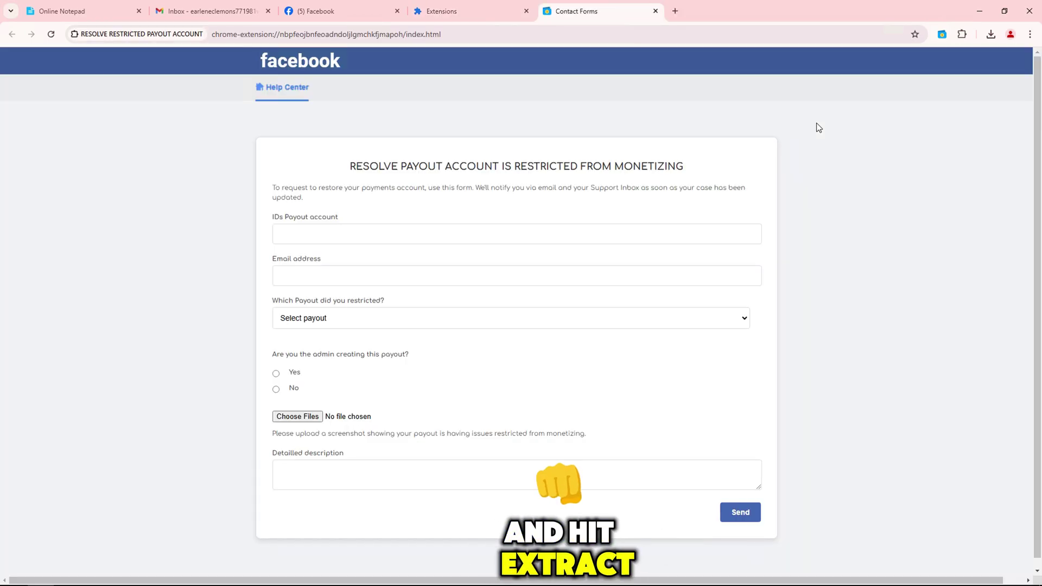
# Step: Copy the payout account ID from Facebook's restriction banner into the form's Payout account ID field
pyautogui.click(353, 10)
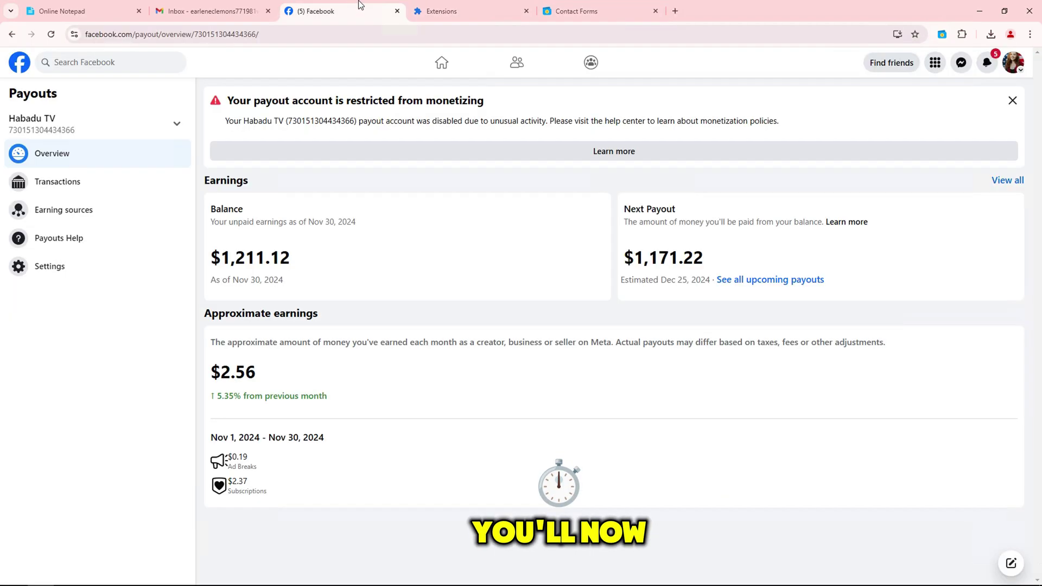
pyautogui.click(587, 11)
pyautogui.moveTo(272, 217); pyautogui.dragTo(343, 221)
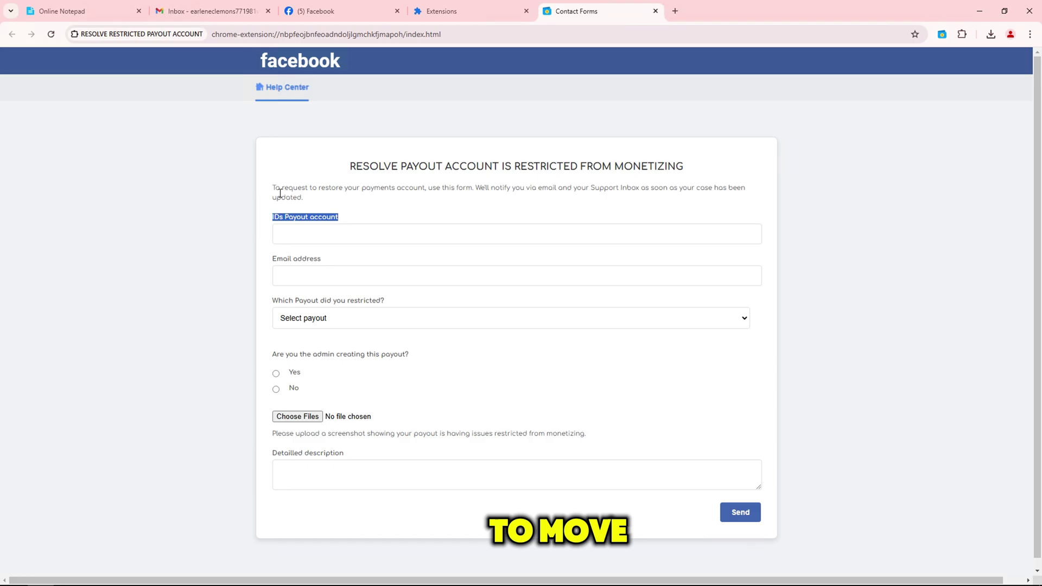
pyautogui.moveTo(273, 188); pyautogui.dragTo(334, 203)
pyautogui.click(298, 235)
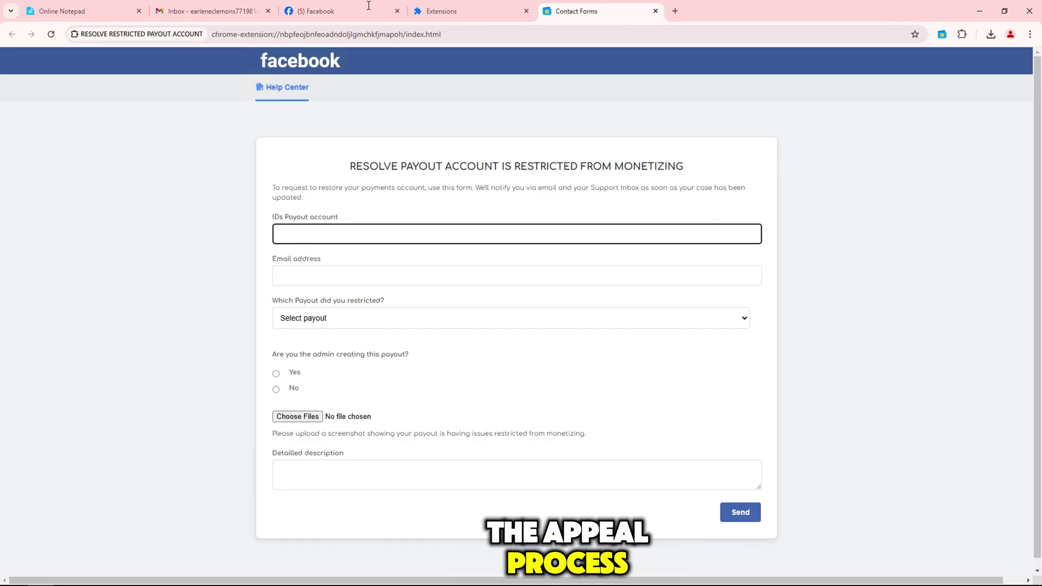
pyautogui.click(334, 11)
pyautogui.doubleClick(320, 120)
pyautogui.hotkey('ctrl', 'c')
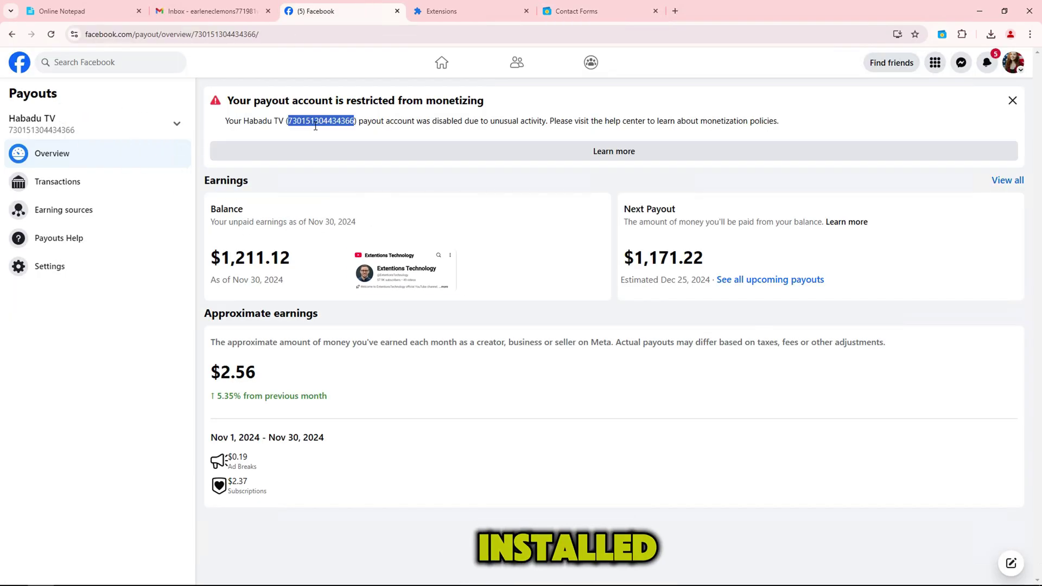
pyautogui.rightClick(320, 121)
pyautogui.click(338, 135)
pyautogui.click(575, 11)
pyautogui.hotkey('ctrl', 'v')
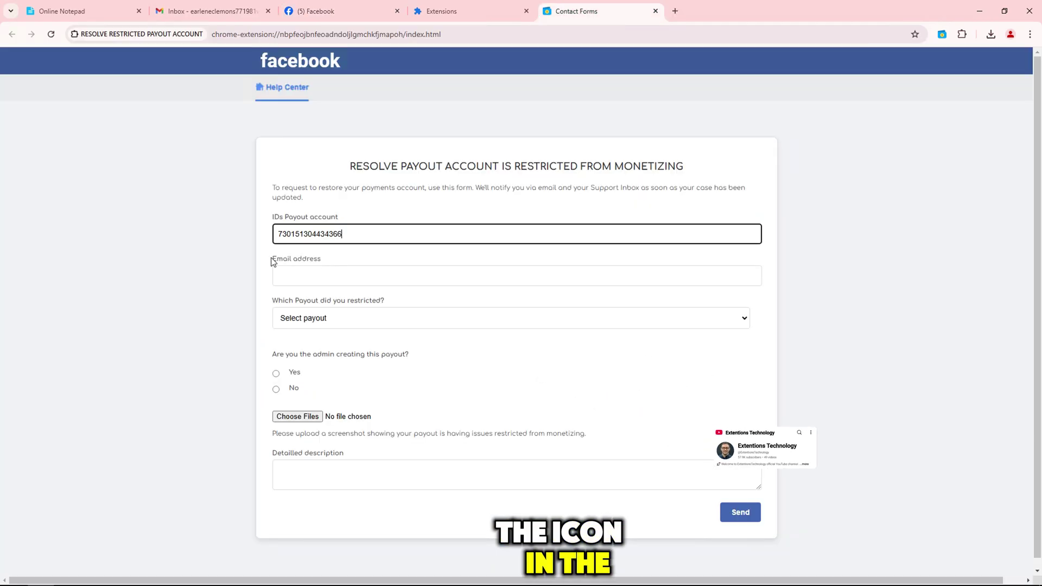
pyautogui.doubleClick(272, 261)
# Step: Copy the account's email address from Facebook payout settings and return to the Contact Forms tab
pyautogui.click(318, 11)
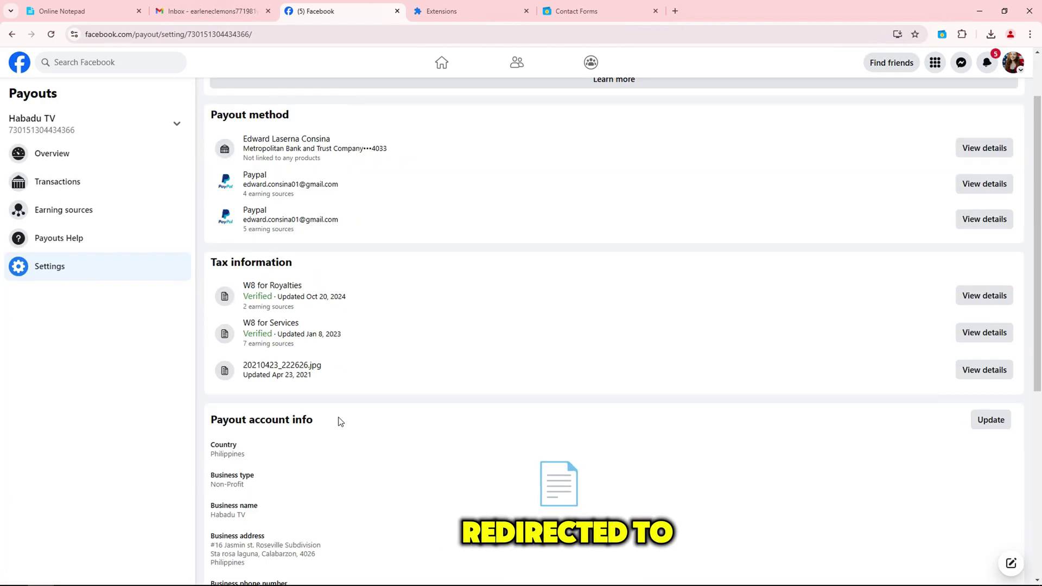
pyautogui.scroll(-1, 342, 427)
pyautogui.tripleClick(237, 551)
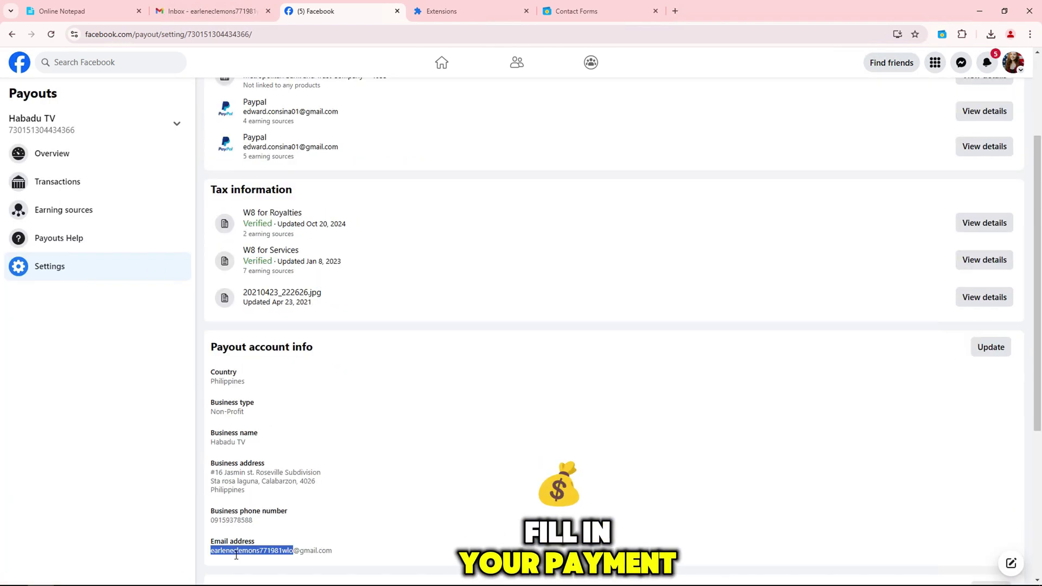
pyautogui.rightClick(236, 550)
pyautogui.click(248, 435)
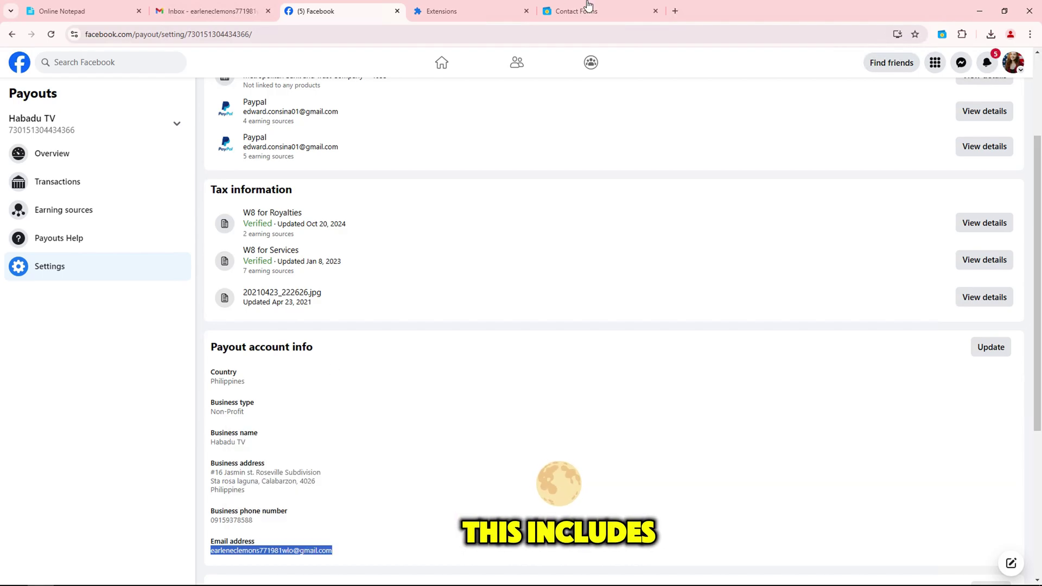
pyautogui.click(575, 10)
pyautogui.click(299, 279)
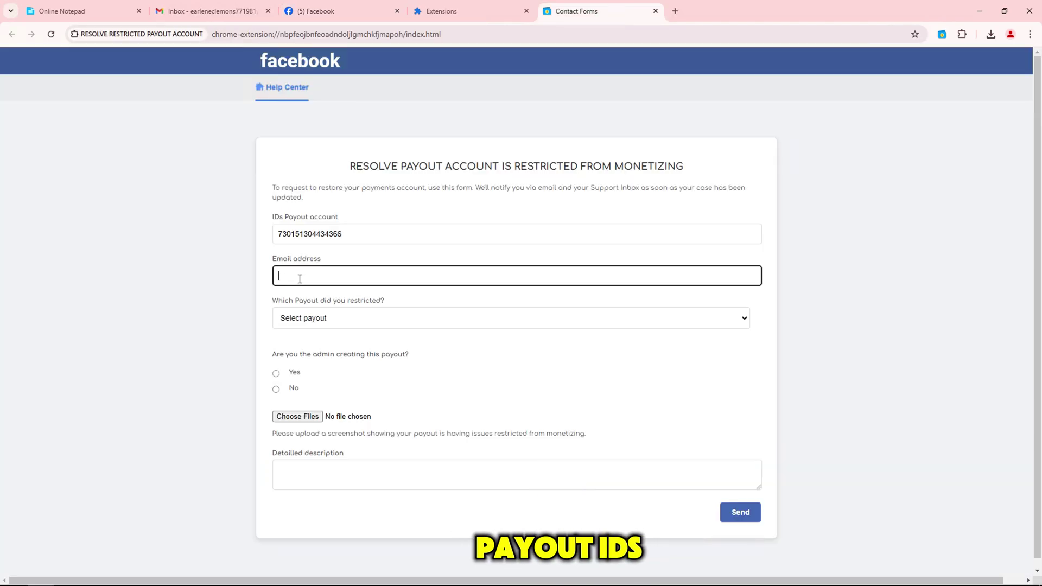
pyautogui.click(325, 318)
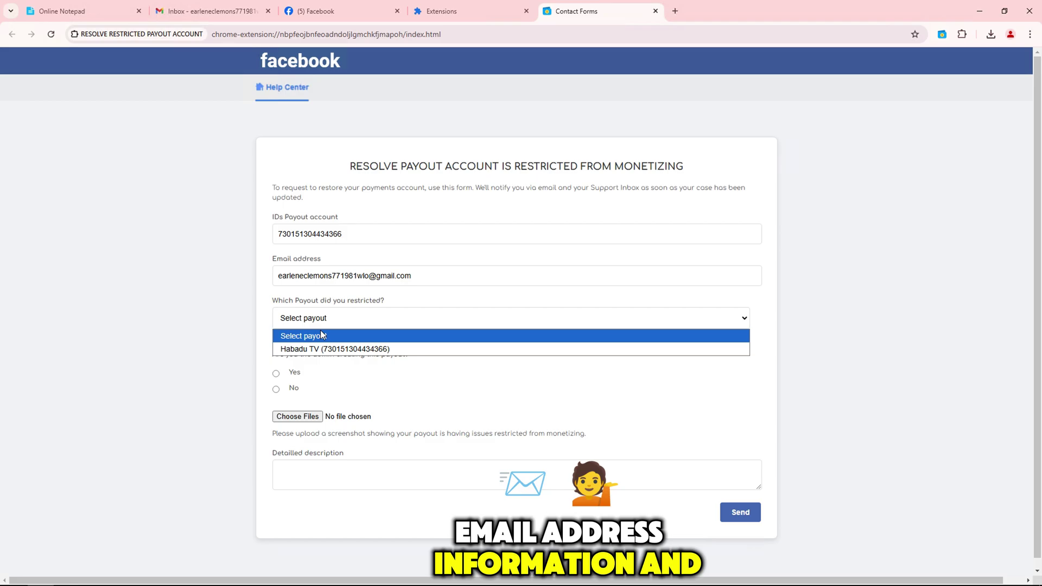
pyautogui.click(305, 350)
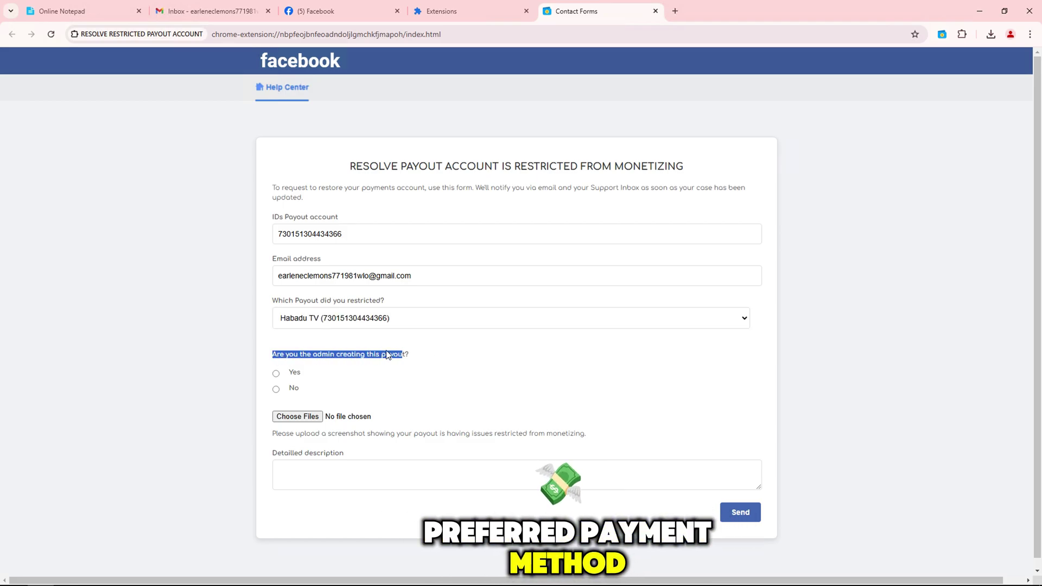
pyautogui.click(294, 376)
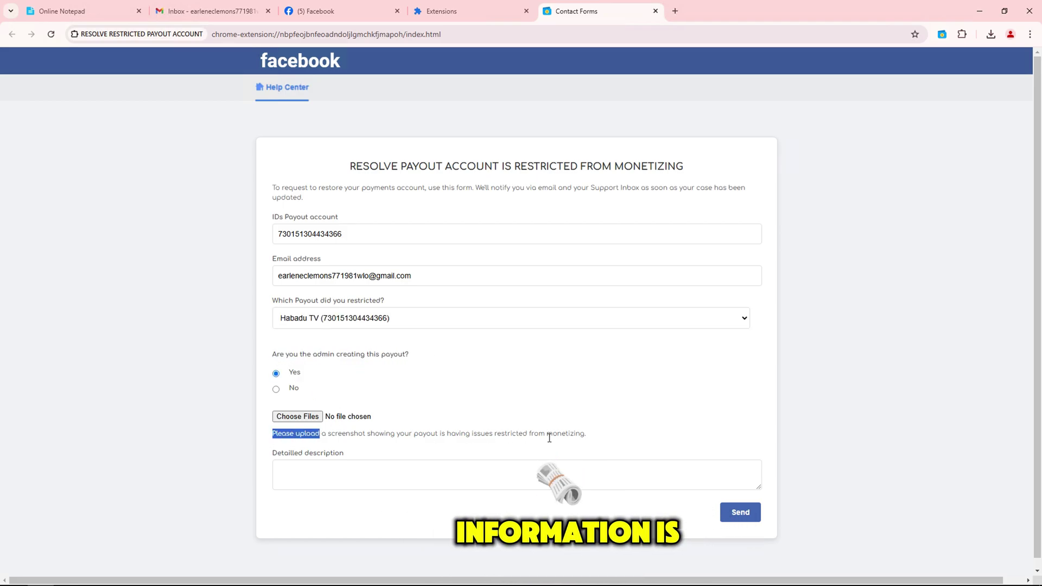
# Step: Check Gmail, then bring Facebook back to the Payouts Overview with the restriction notice
pyautogui.click(204, 11)
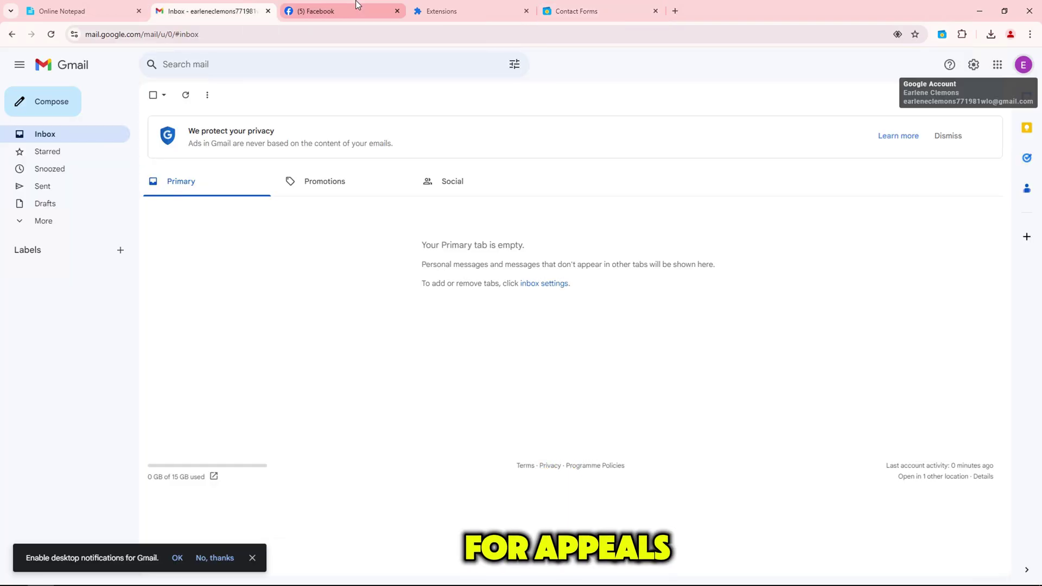
pyautogui.click(341, 10)
pyautogui.scroll(3, 513, 241)
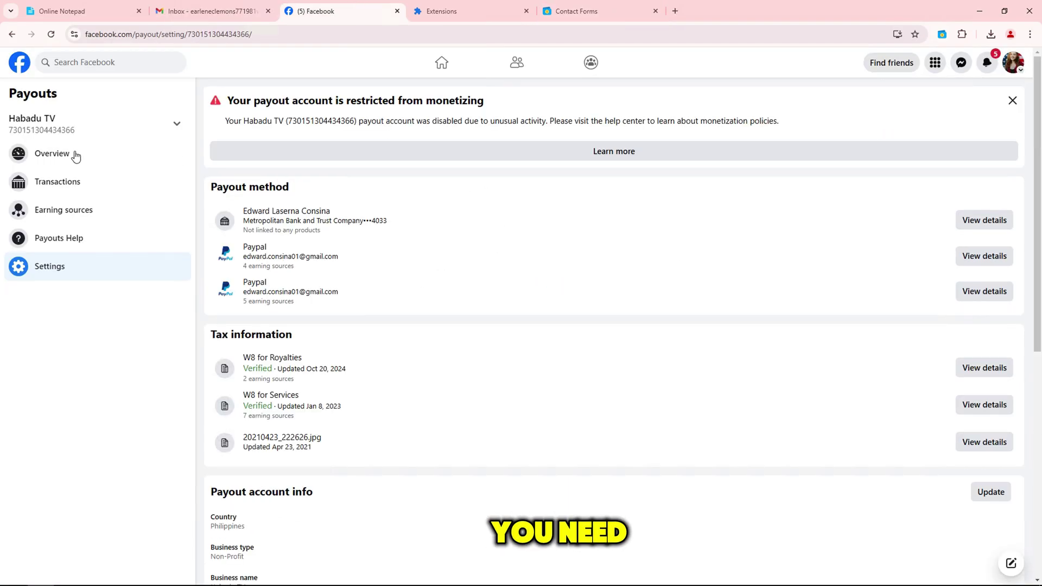
pyautogui.click(97, 160)
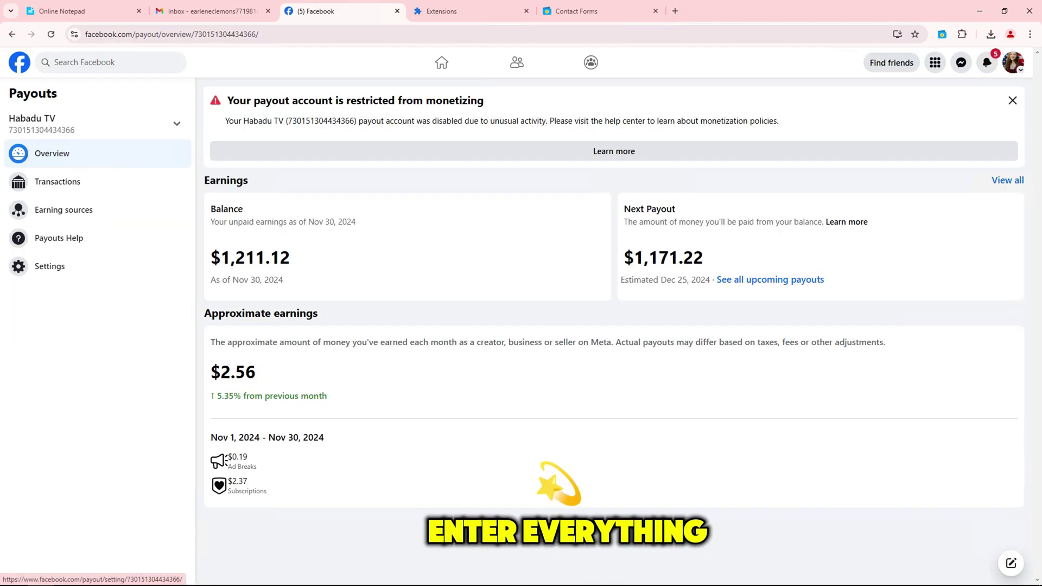
# Step: Launch Snipping Tool from Windows search and start a new capture
pyautogui.press('super')
pyautogui.write('sn')
pyautogui.press('Return')
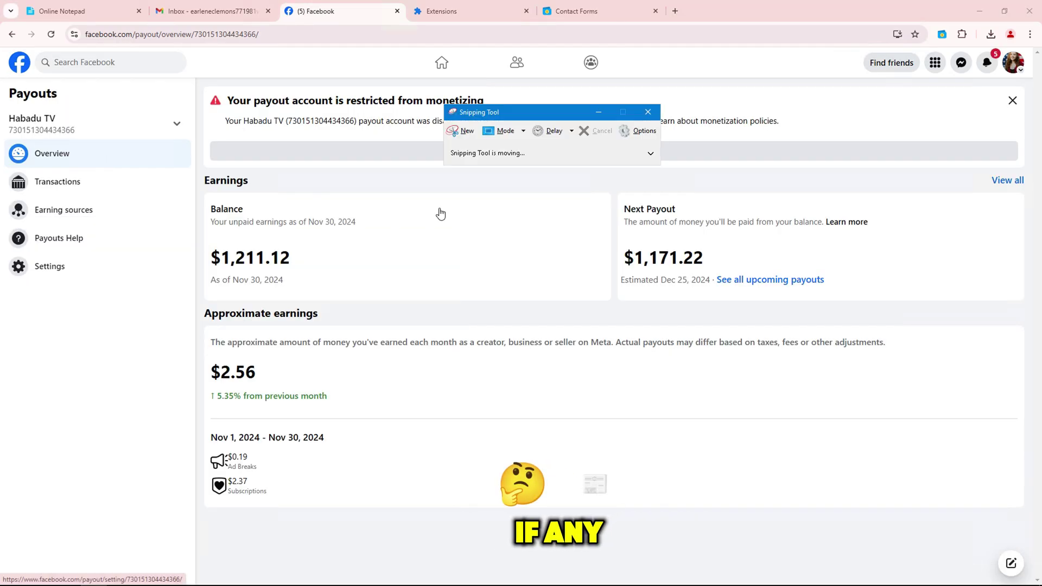
pyautogui.click(461, 130)
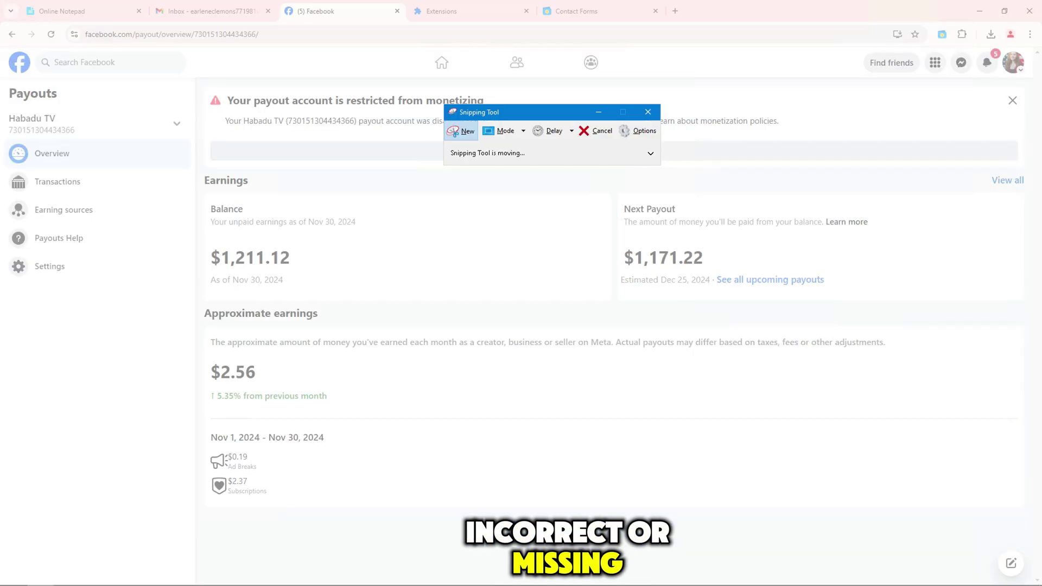
# Step: Snip the payouts overview and save it as PAYOUT ACCOUNT RESTRICTED in Downloads
pyautogui.click(521, 293)
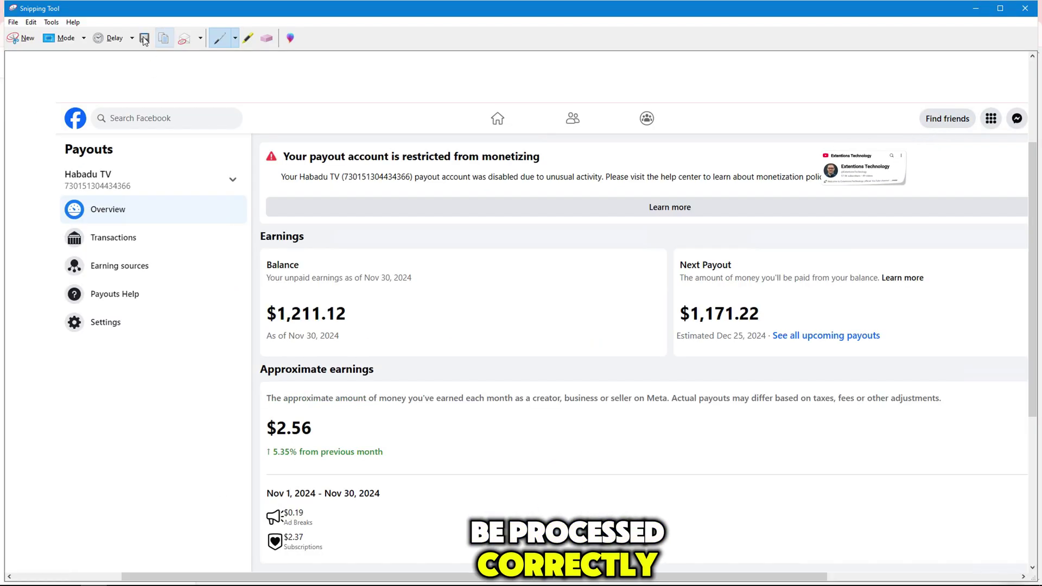
pyautogui.click(144, 38)
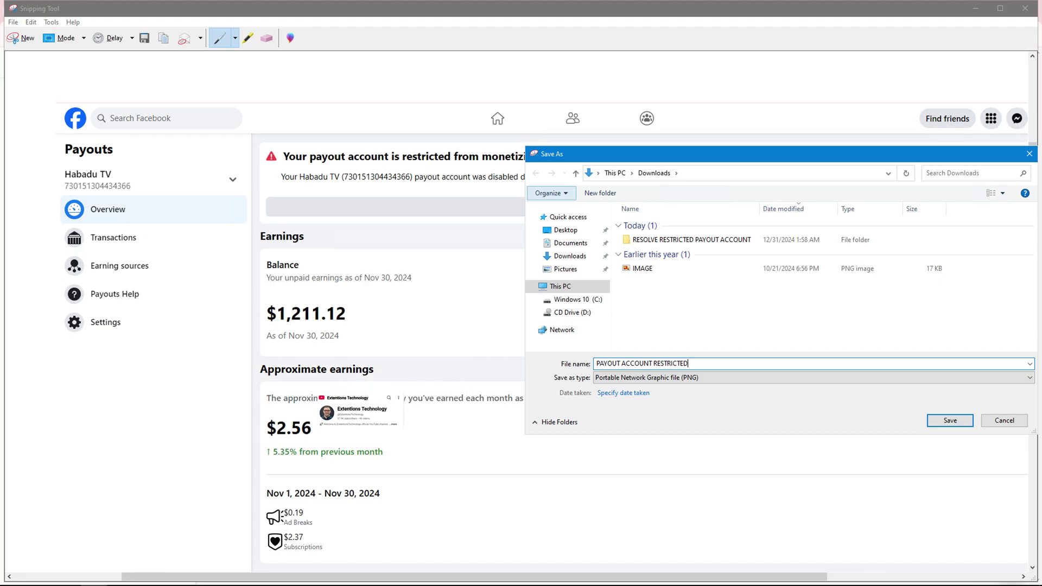
pyautogui.click(950, 421)
pyautogui.click(975, 8)
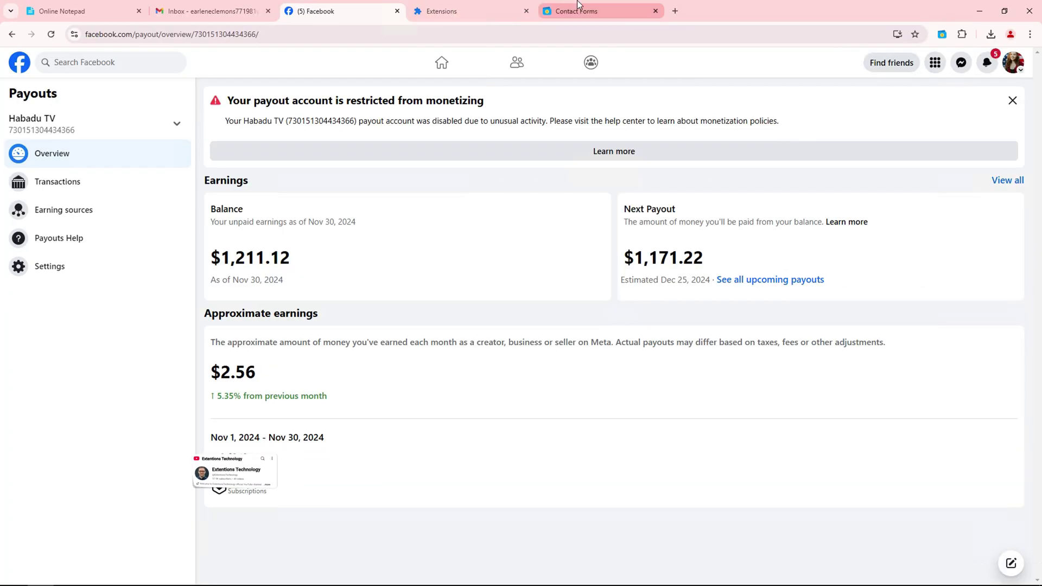
# Step: Attach PAYOUT ACCOUNT RESTRICTED.PNG from Downloads to the appeal form's file upload
pyautogui.click(600, 11)
pyautogui.click(297, 416)
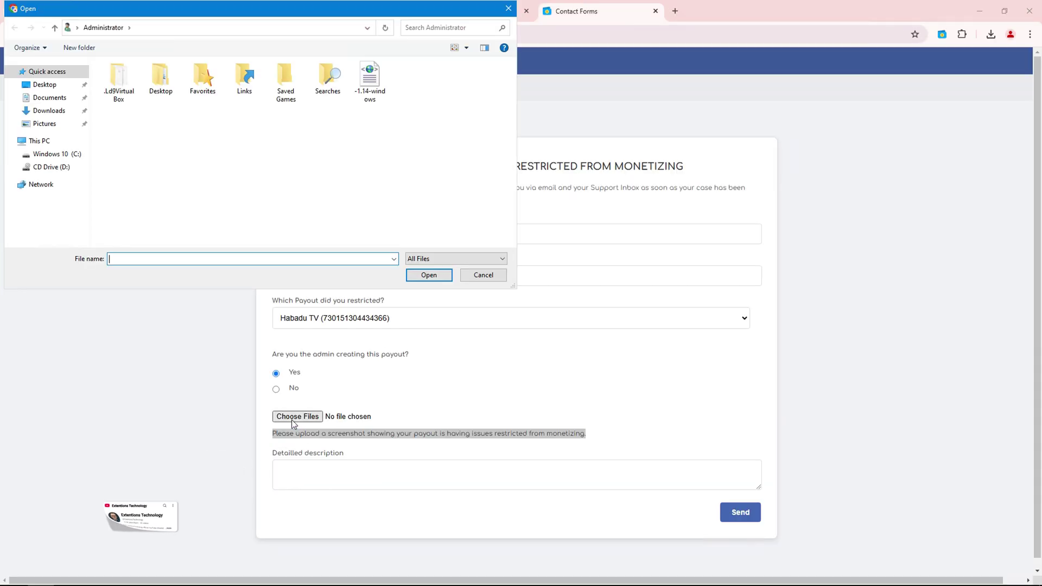
pyautogui.click(50, 110)
pyautogui.click(158, 94)
pyautogui.click(428, 275)
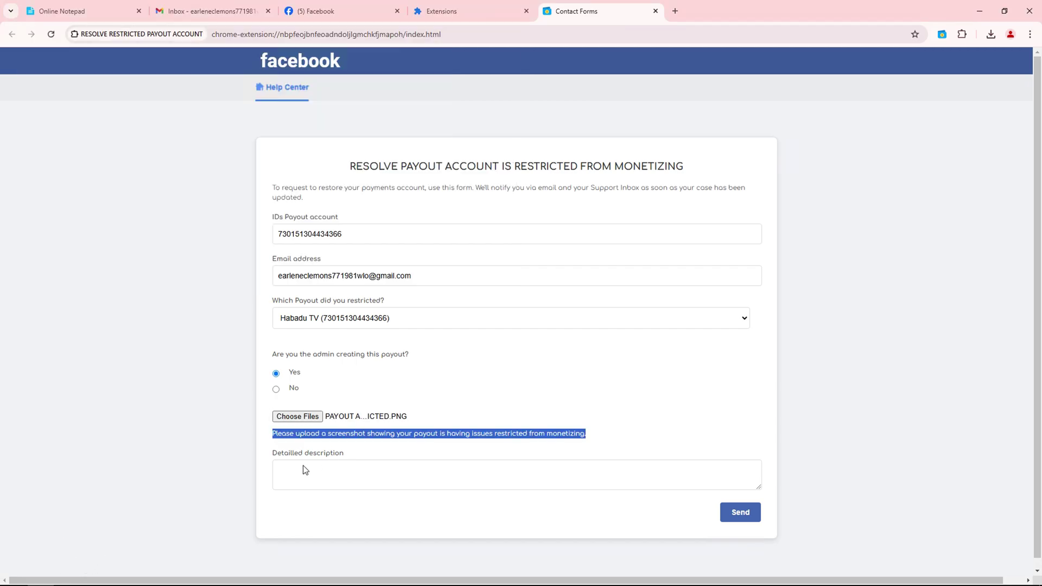
# Step: Paste the full appeal letter from Online Notepad into the enlarged Detailed description box
pyautogui.click(307, 453)
pyautogui.click(516, 474)
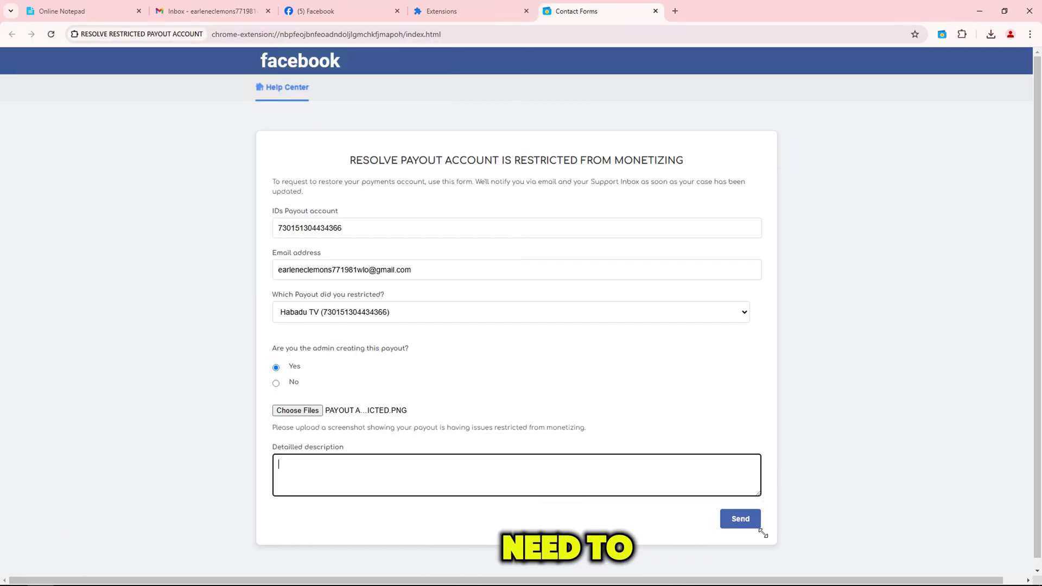
pyautogui.moveTo(763, 490); pyautogui.dragTo(757, 562)
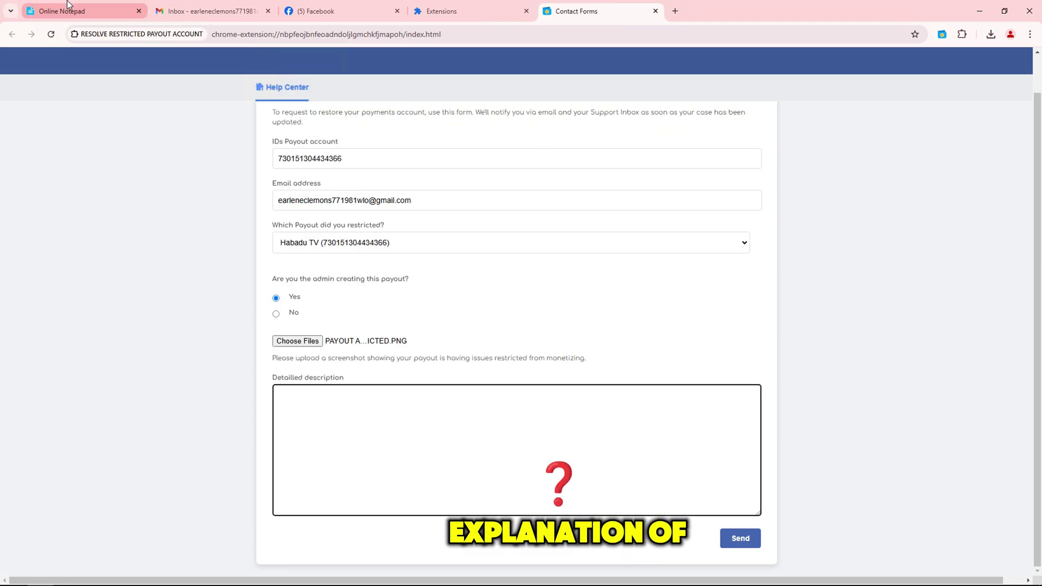
pyautogui.click(61, 10)
pyautogui.moveTo(5, 104)
pyautogui.mouseDown()
pyautogui.moveTo(28, 104)
pyautogui.moveTo(146, 374)
pyautogui.mouseUp()
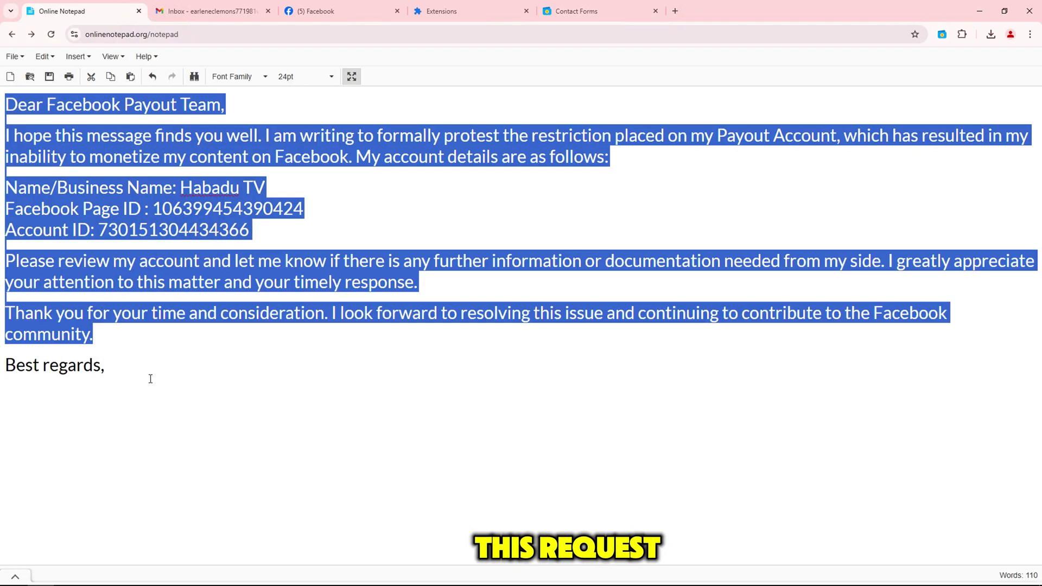
pyautogui.hotkey('ctrl', 'c')
pyautogui.click(576, 11)
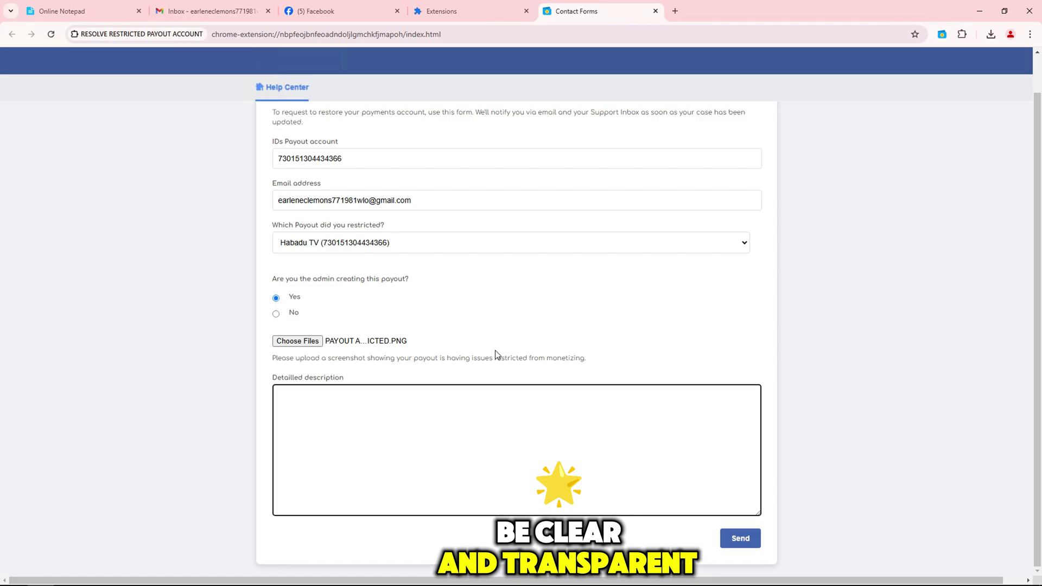
pyautogui.hotkey('ctrl', 'v')
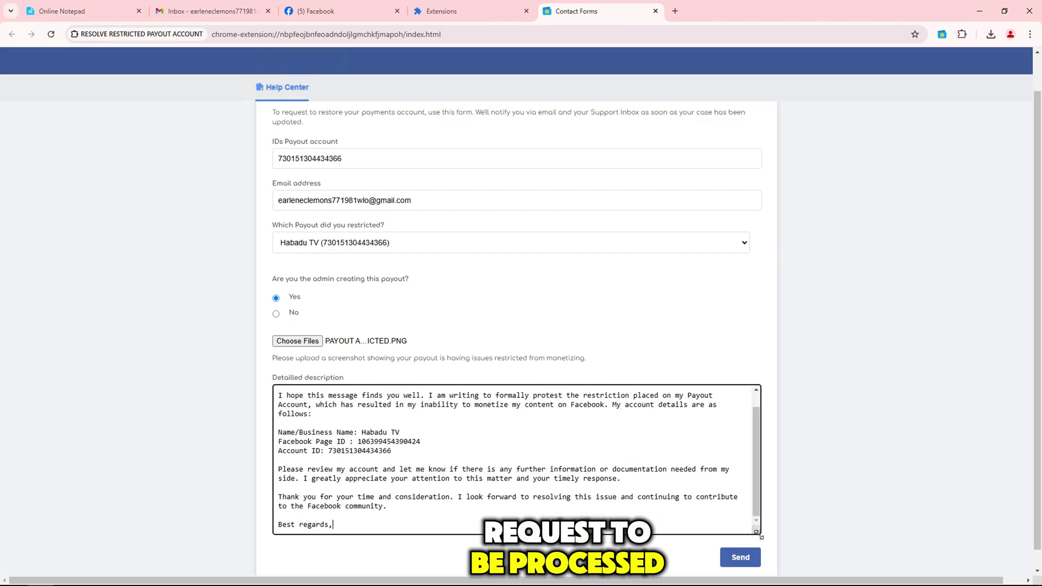
pyautogui.moveTo(756, 527); pyautogui.dragTo(760, 561)
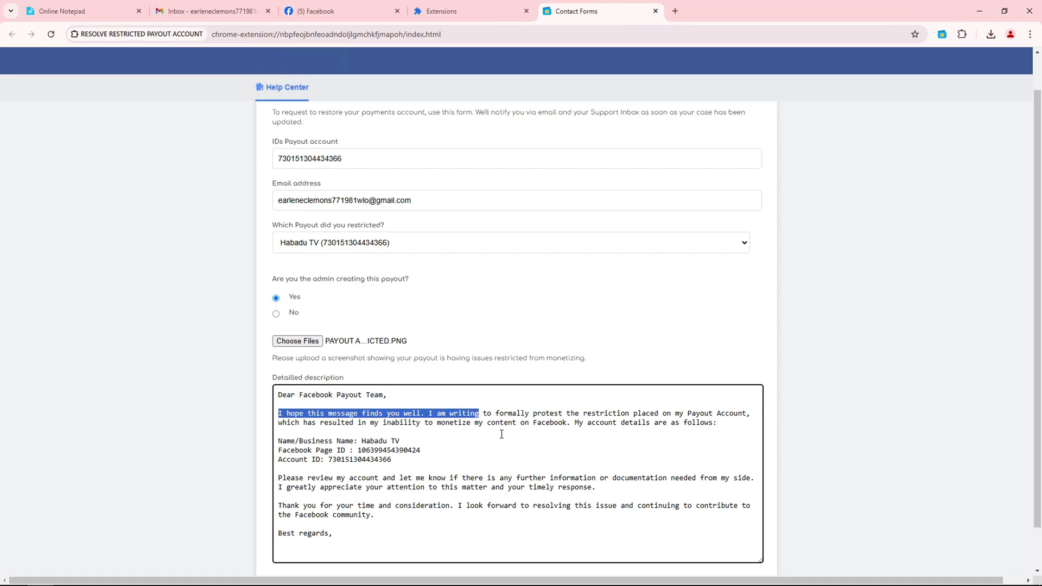
# Step: Review the pasted letter to the Facebook Payout Team, highlighting and clearing passages
pyautogui.moveTo(501, 434); pyautogui.dragTo(724, 423)
pyautogui.click(393, 459)
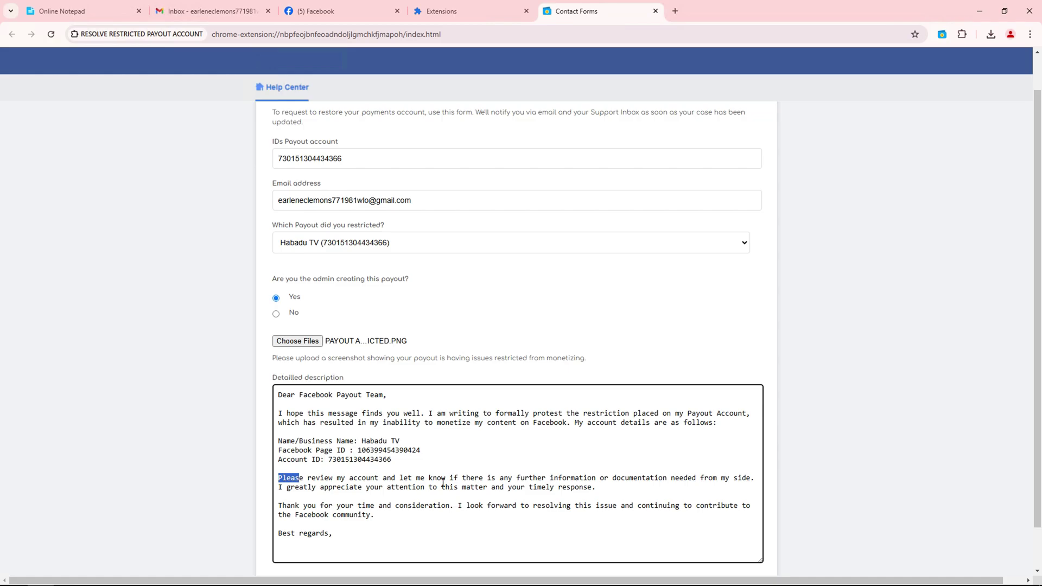
pyautogui.moveTo(551, 483)
pyautogui.mouseDown()
pyautogui.moveTo(605, 490)
pyautogui.moveTo(611, 545)
pyautogui.mouseUp()
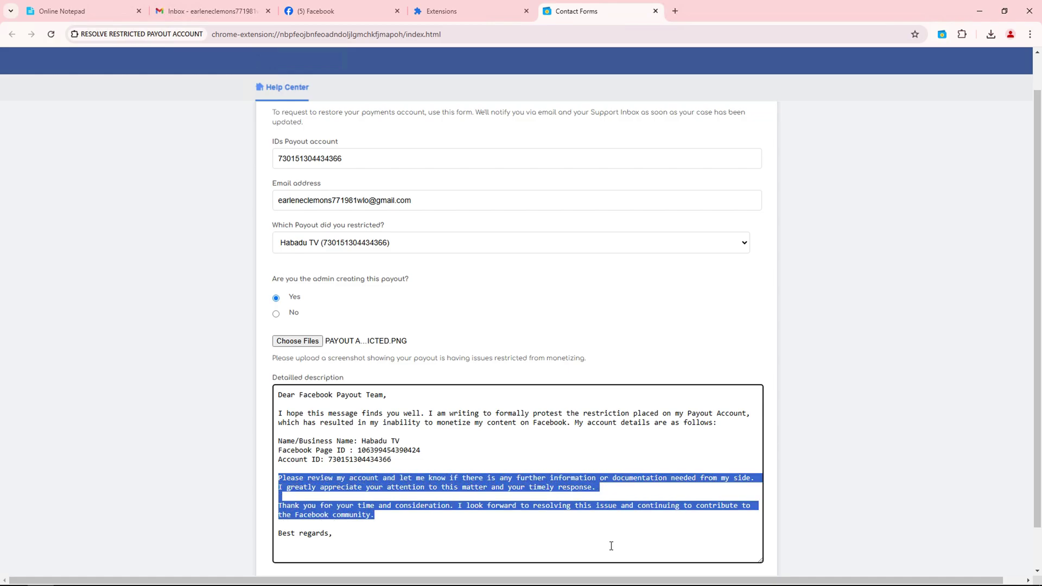
pyautogui.click(543, 488)
pyautogui.scroll(-1, 543, 488)
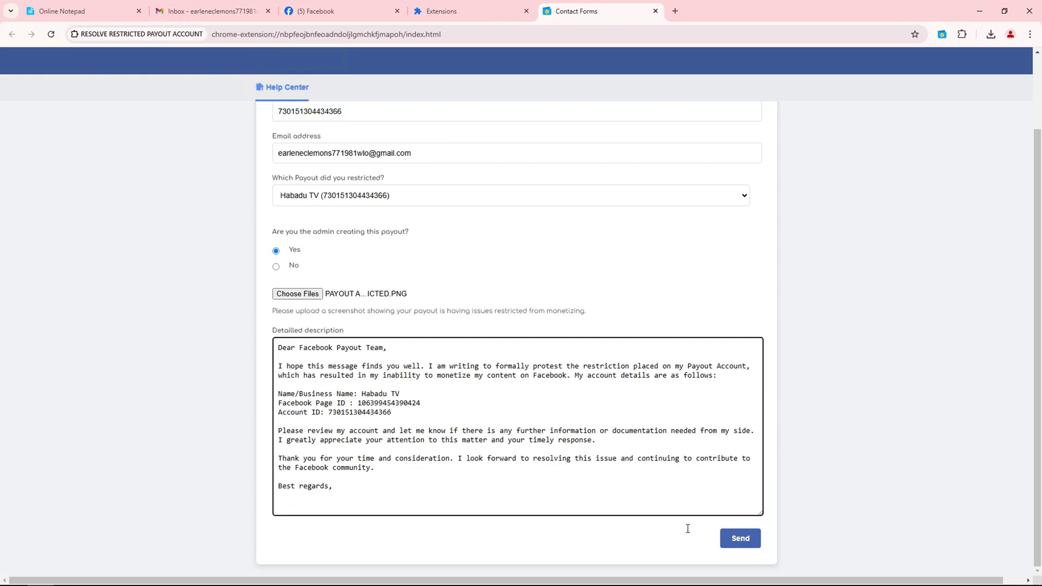
# Step: Send the appeal, confirm 'Form submitted successfully', and switch back to Facebook's payouts overview
pyautogui.click(743, 539)
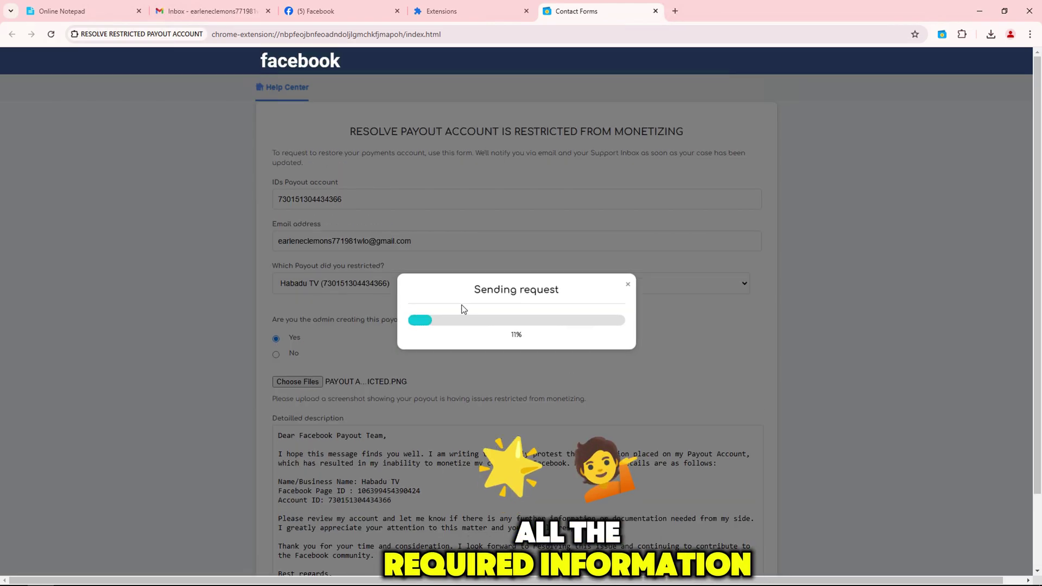
pyautogui.click(520, 291)
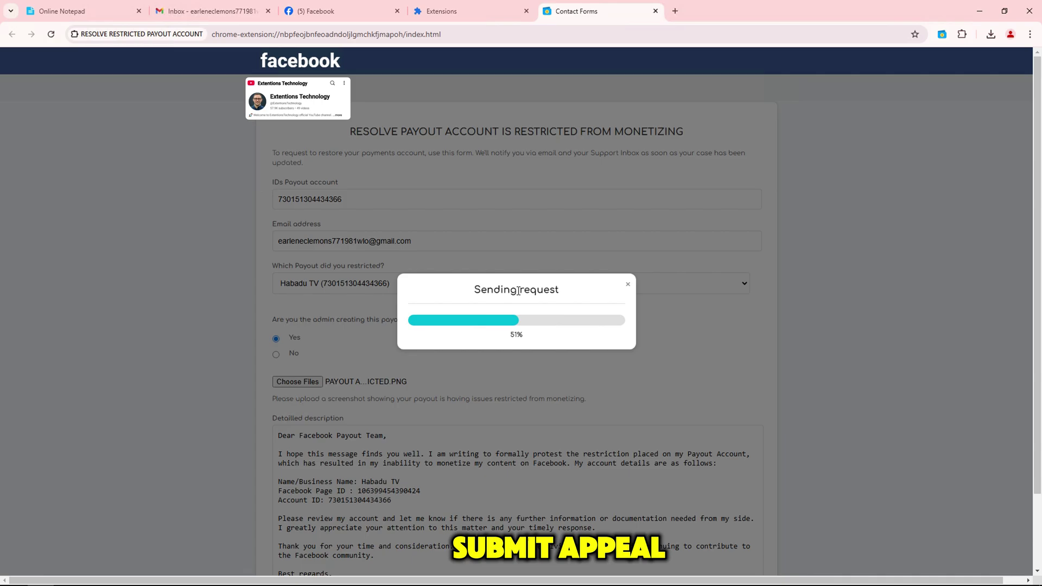
pyautogui.hotkey('ctrl', '-')
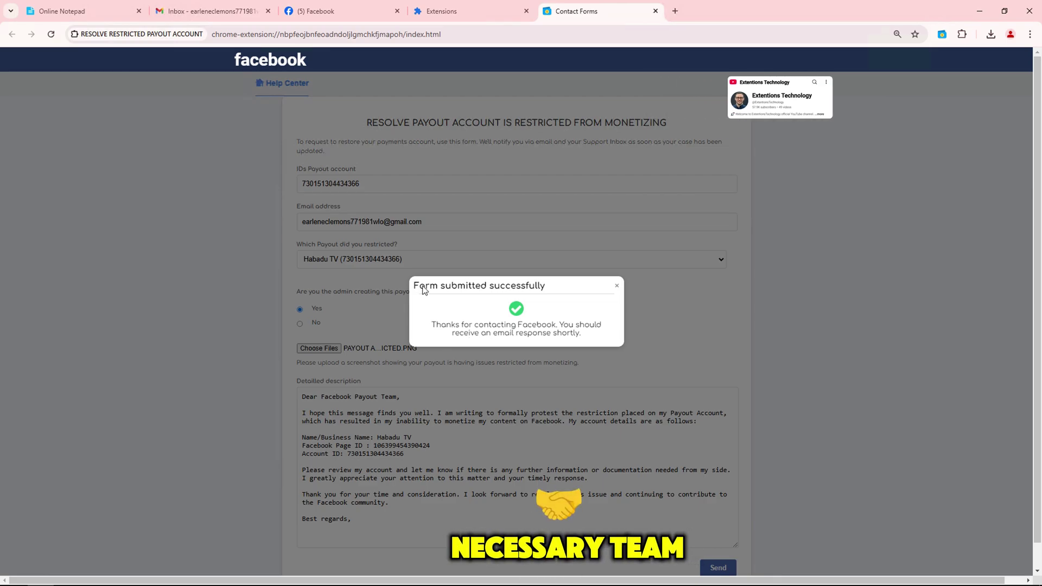
pyautogui.moveTo(414, 285); pyautogui.dragTo(546, 286)
pyautogui.moveTo(579, 333); pyautogui.dragTo(432, 325)
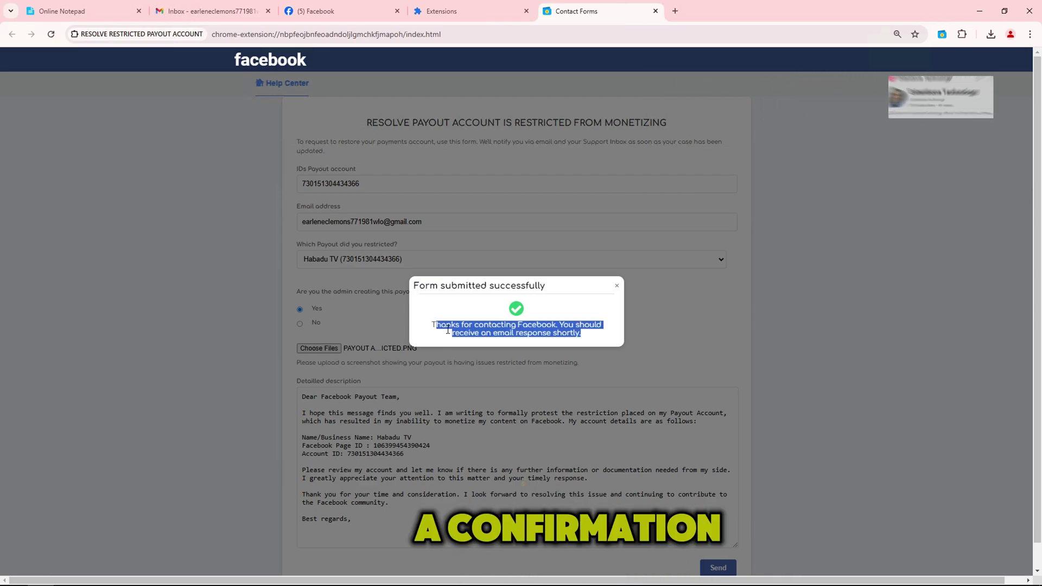
pyautogui.click(516, 309)
pyautogui.click(309, 6)
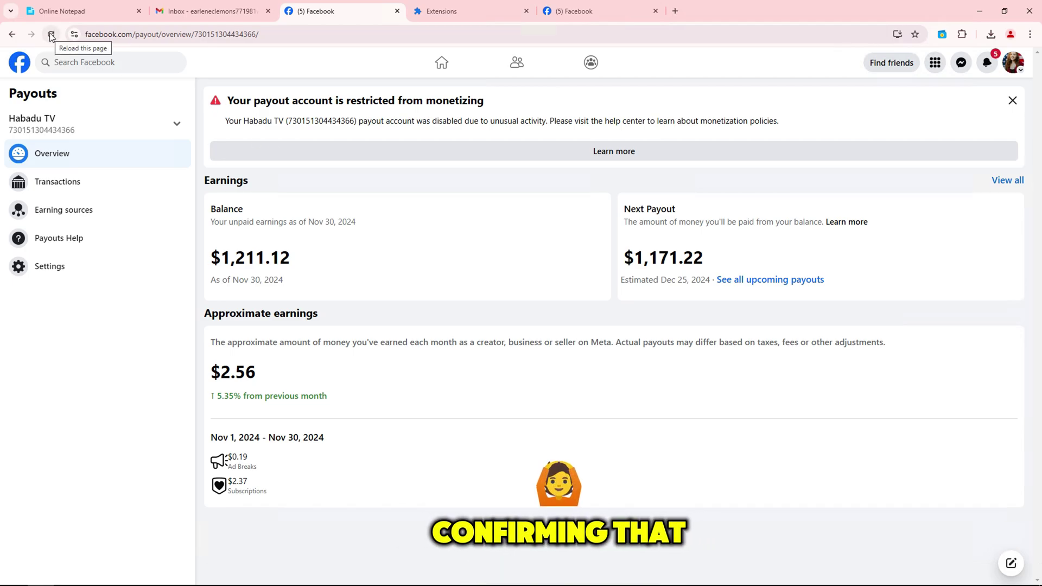
# Step: Reload the Facebook payouts overview twice, once via the page's context menu
pyautogui.click(53, 34)
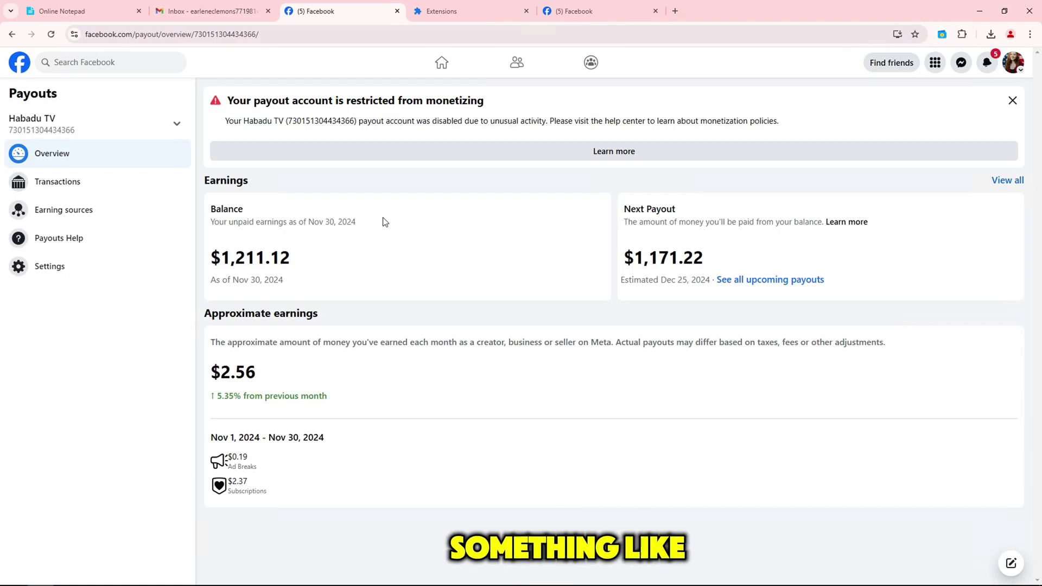
pyautogui.rightClick(384, 220)
pyautogui.click(421, 261)
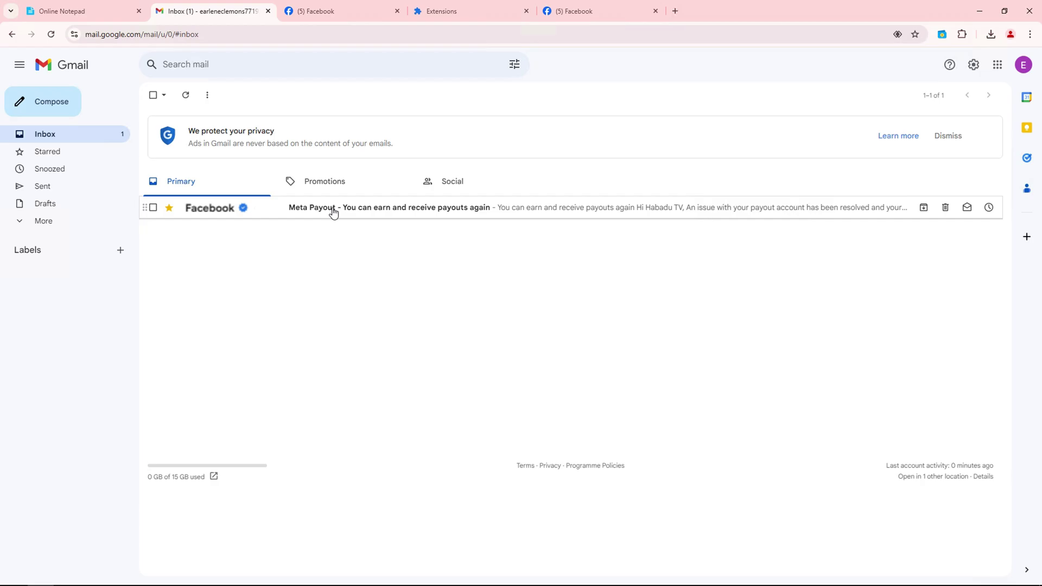
# Step: Read the Meta Payout email, highlighting the lines saying payouts will resume
pyautogui.click(333, 209)
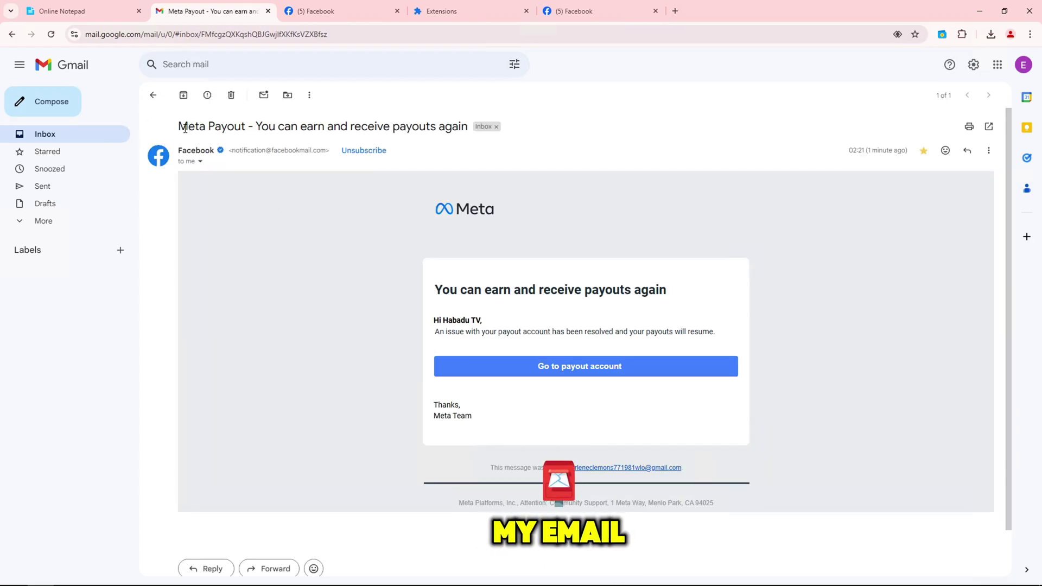
pyautogui.moveTo(178, 126); pyautogui.dragTo(341, 126)
pyautogui.click(364, 318)
pyautogui.scroll(-1, 330, 324)
pyautogui.scroll(1, 331, 324)
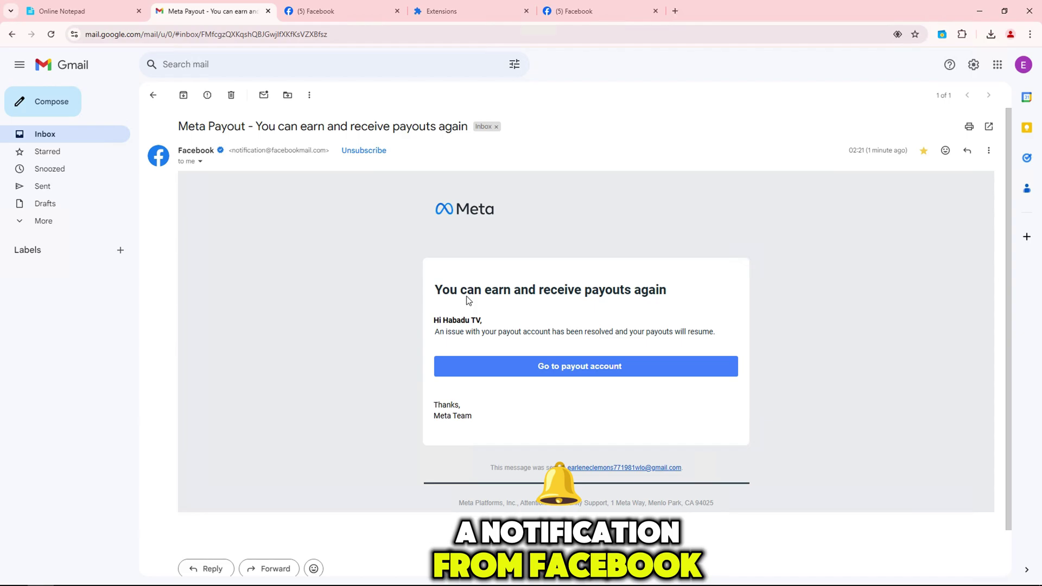
pyautogui.moveTo(435, 289); pyautogui.dragTo(716, 332)
pyautogui.click(537, 315)
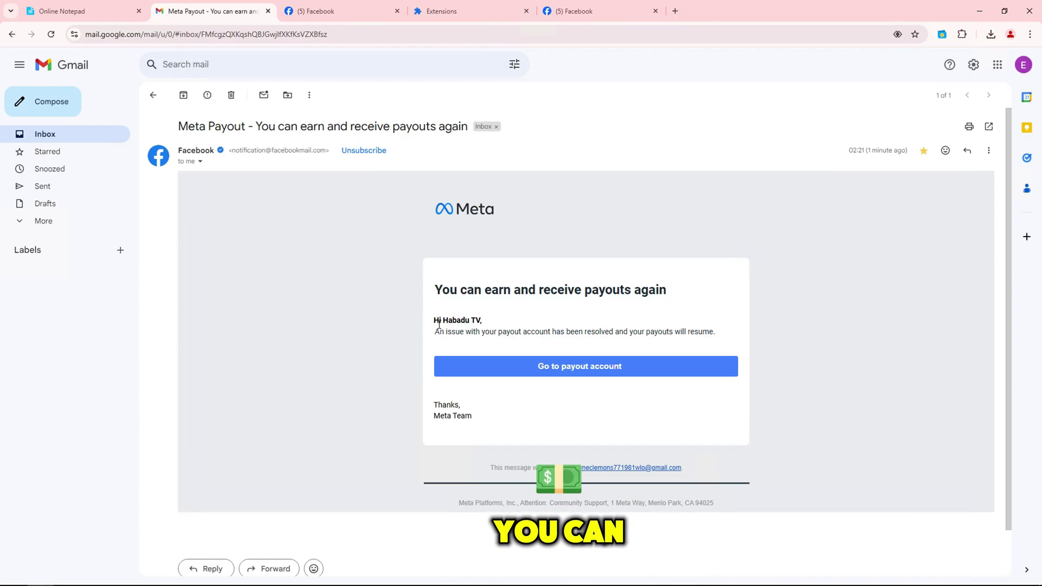
pyautogui.moveTo(434, 319); pyautogui.dragTo(715, 334)
pyautogui.click(570, 341)
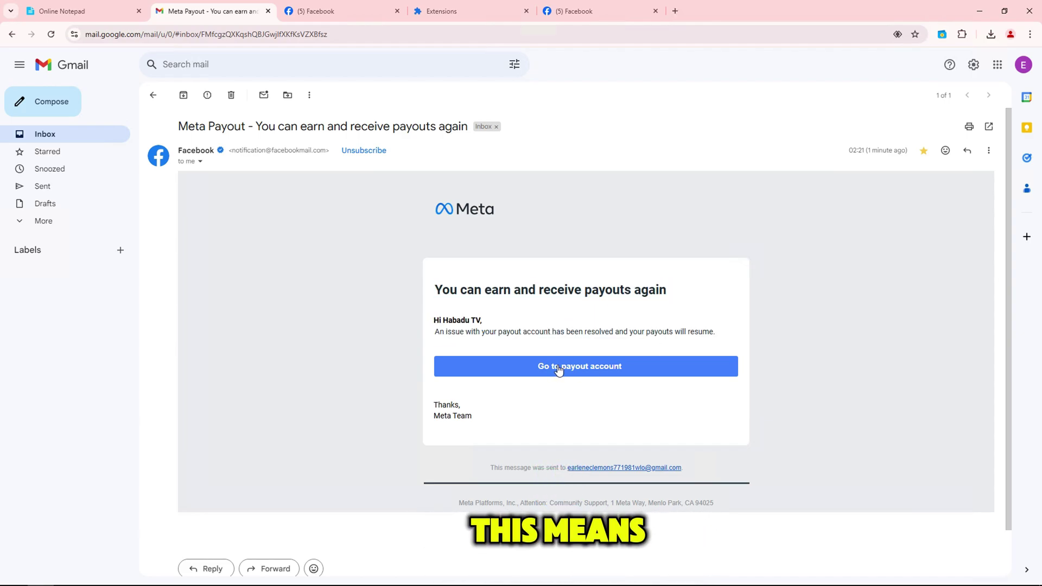
# Step: Follow the email's 'Go to payout account' link back to Facebook
pyautogui.click(578, 370)
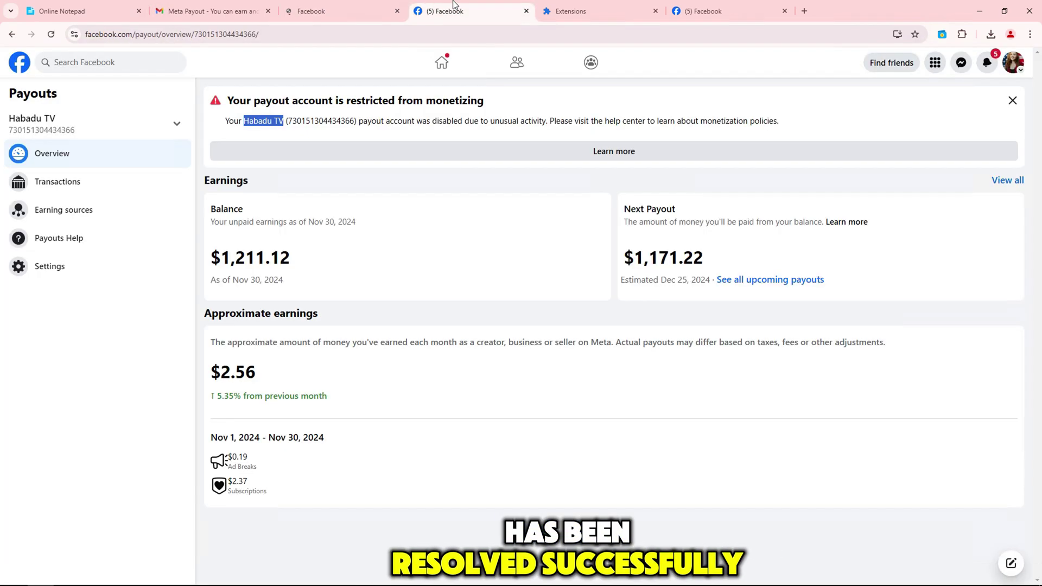
# Step: Close the duplicate Facebook tab and reload the payouts overview
pyautogui.click(396, 11)
pyautogui.click(51, 33)
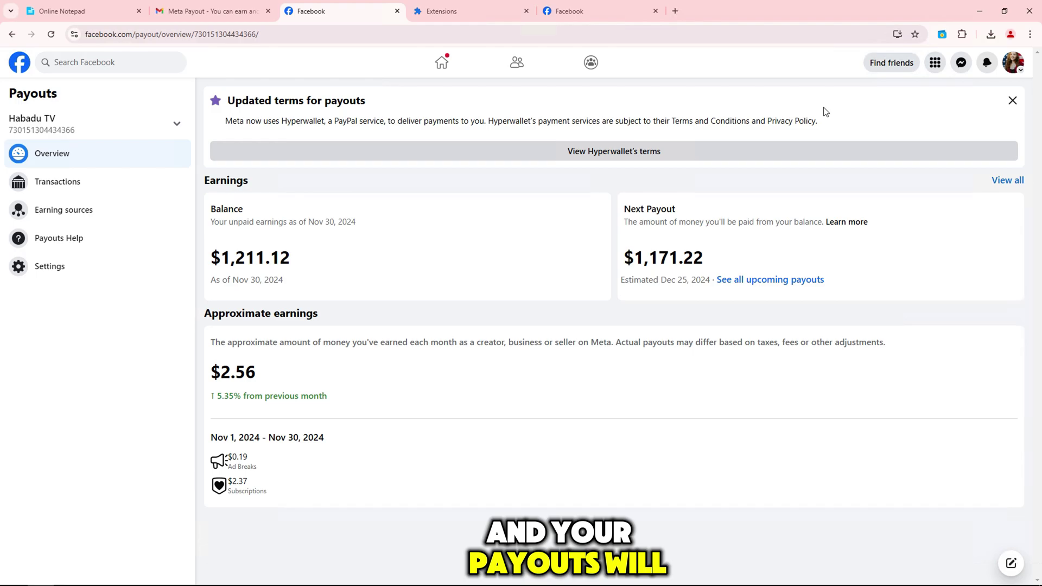
# Step: Check the bell notifications for the restored Payout Account and payouts-resume messages
pyautogui.click(987, 62)
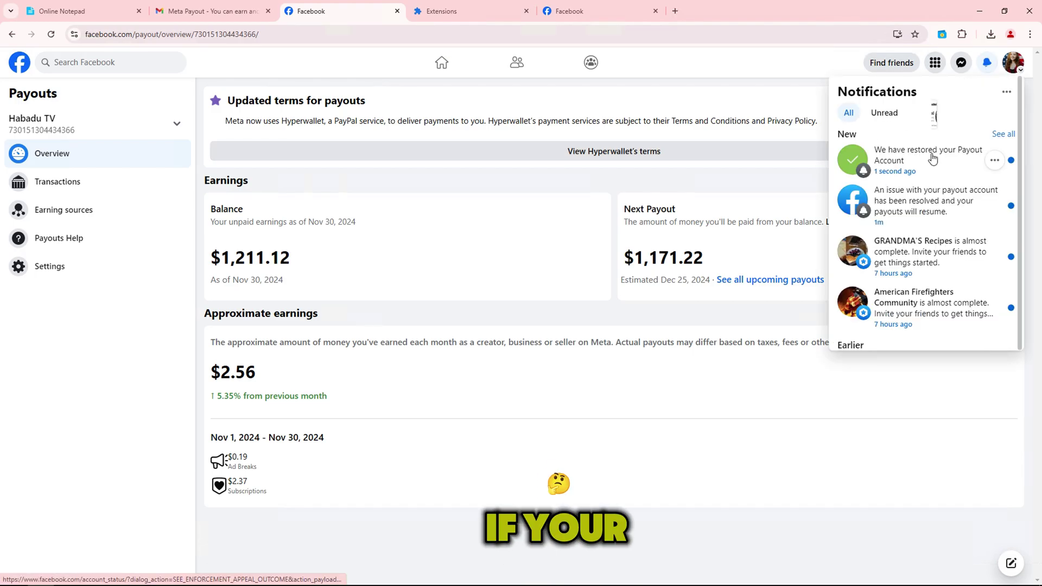
pyautogui.click(997, 160)
pyautogui.click(1000, 196)
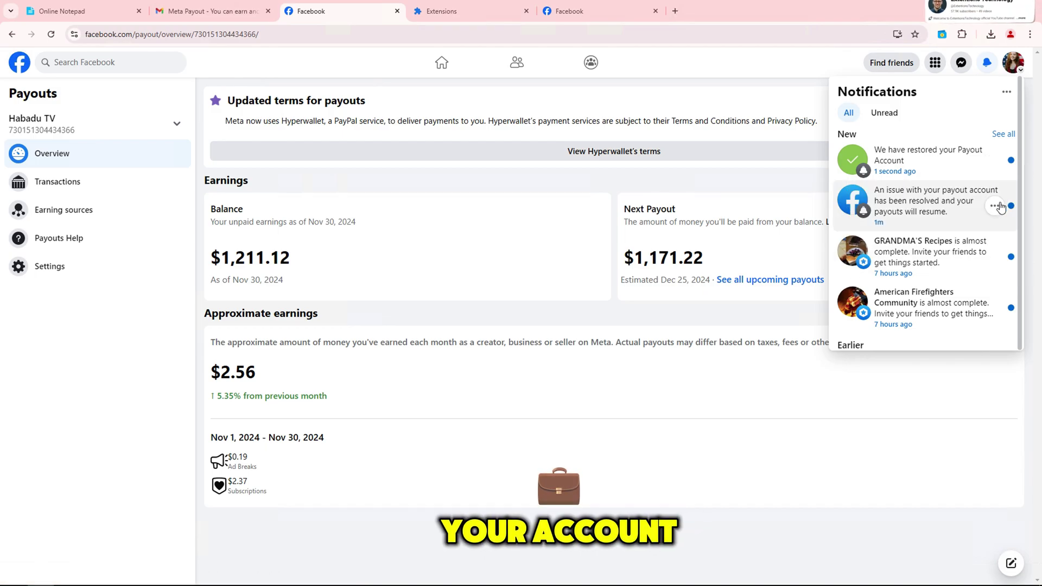
pyautogui.click(957, 181)
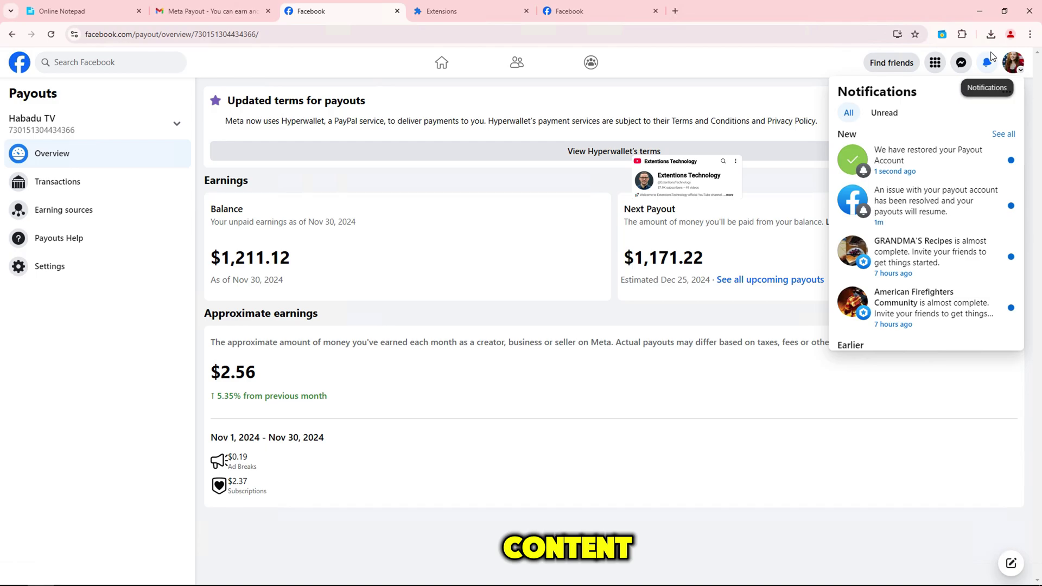
pyautogui.click(988, 62)
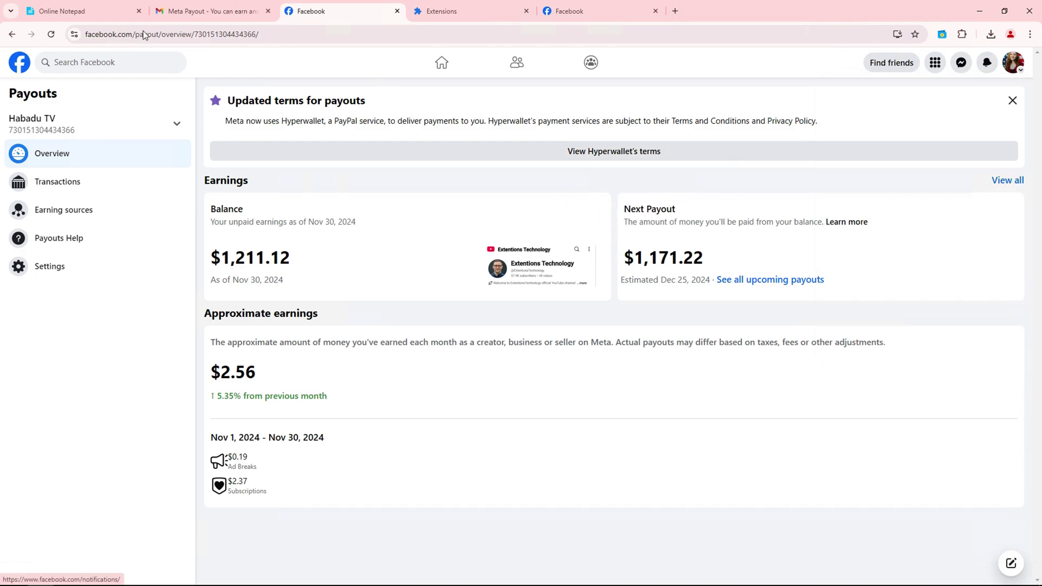
# Step: Review the payout Transactions, Earning sources, Help and Settings pages, then return to Overview
pyautogui.click(50, 35)
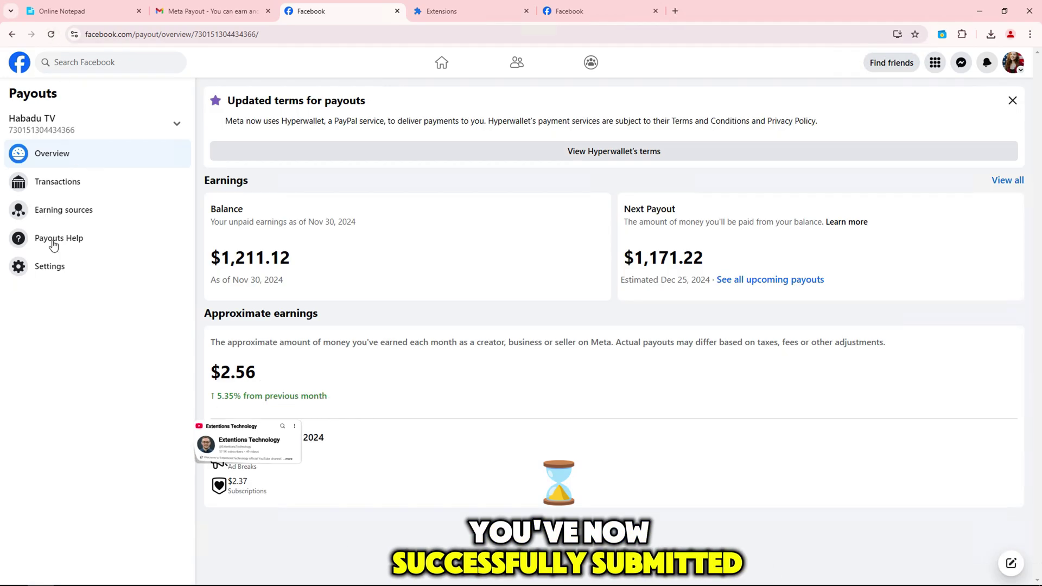
pyautogui.click(51, 181)
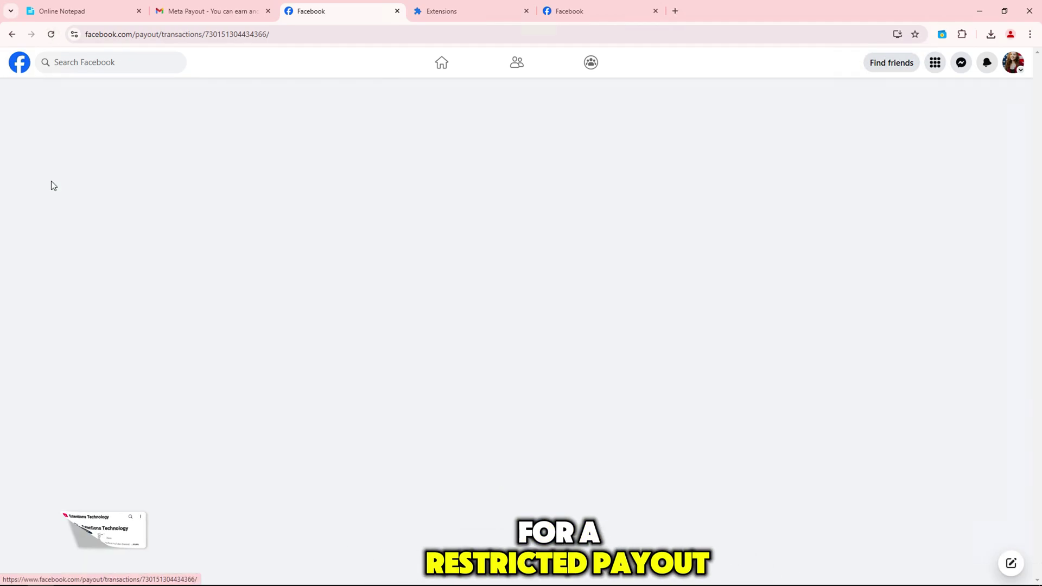
pyautogui.scroll(-1, 307, 247)
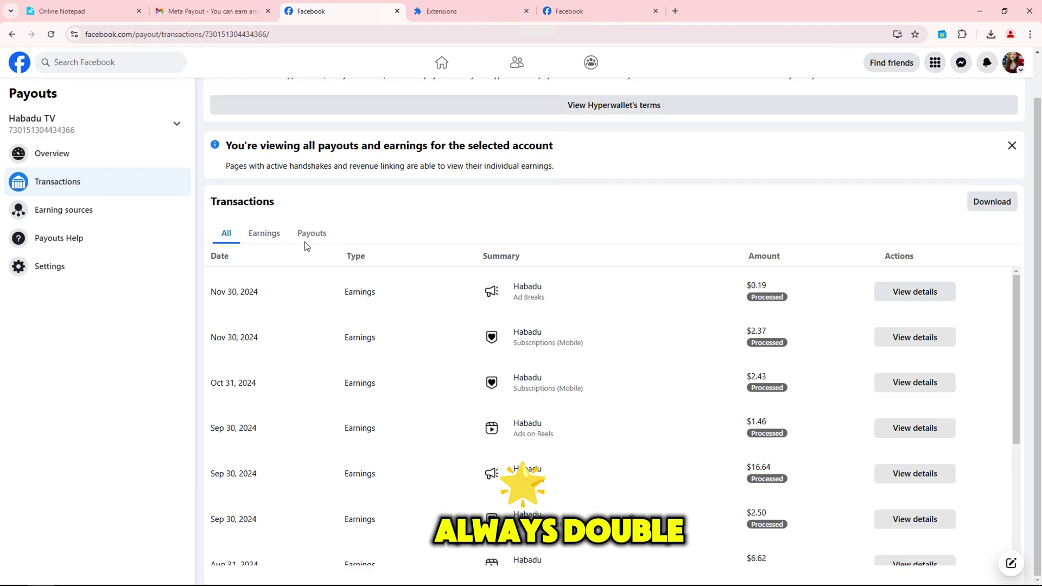
pyautogui.scroll(1, 306, 241)
pyautogui.click(78, 212)
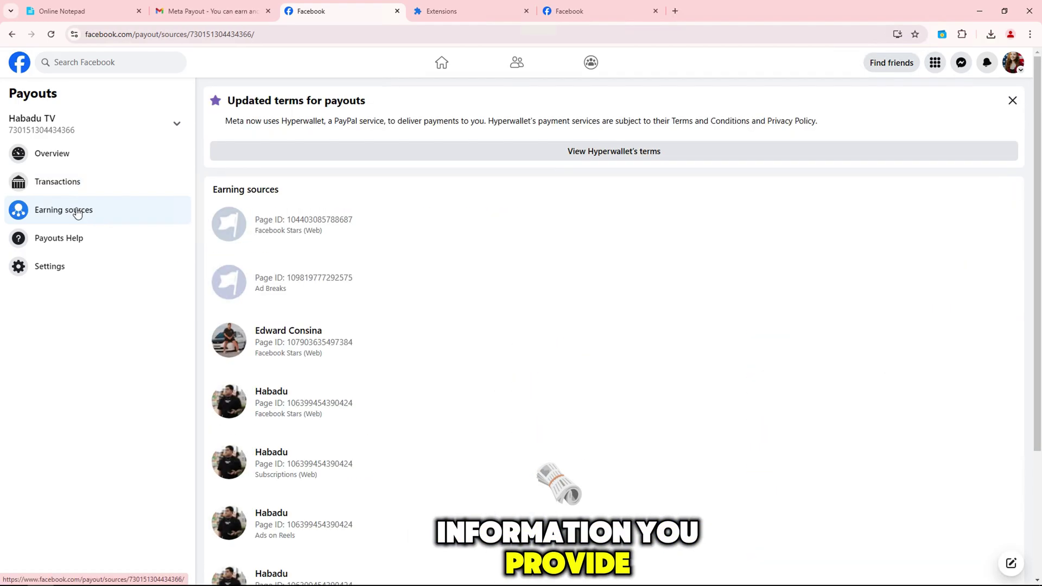
pyautogui.scroll(-3, 342, 292)
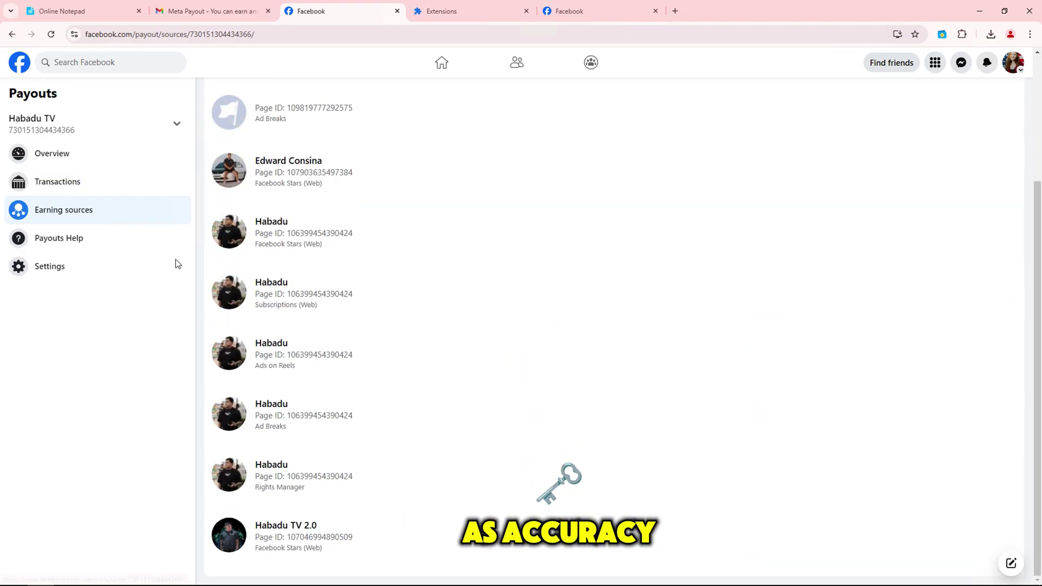
pyautogui.click(81, 241)
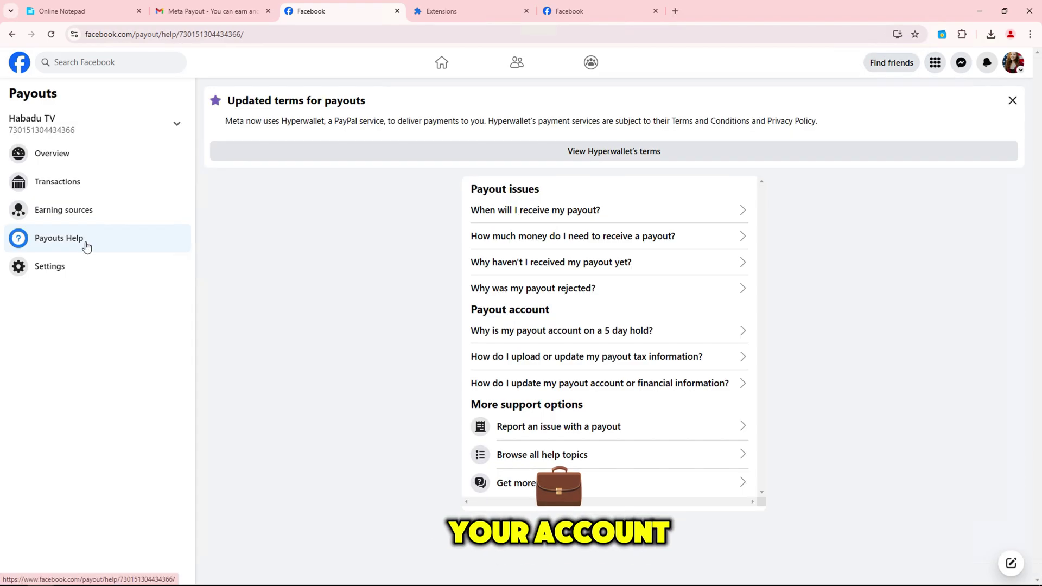
pyautogui.click(52, 266)
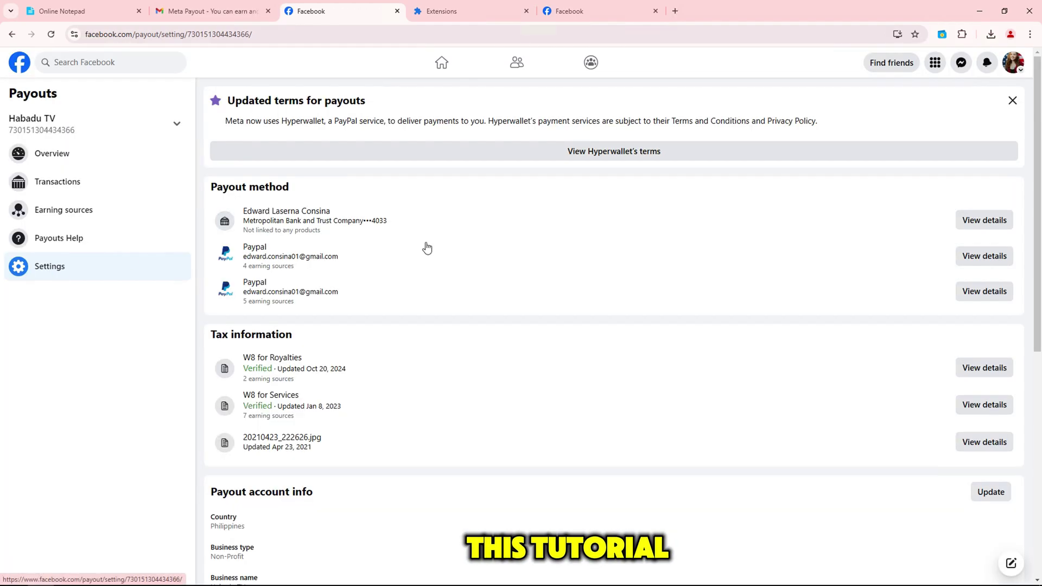
pyautogui.scroll(-2, 426, 244)
pyautogui.scroll(2, 425, 244)
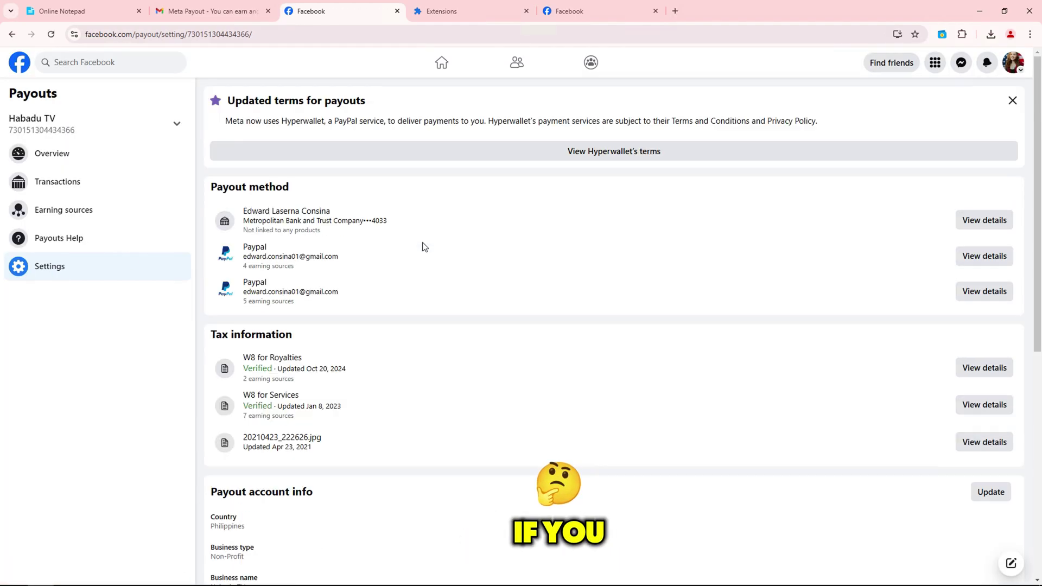
pyautogui.click(51, 154)
# Step: Reopen notifications and view options for the restored-account and payouts-resume messages
pyautogui.click(987, 62)
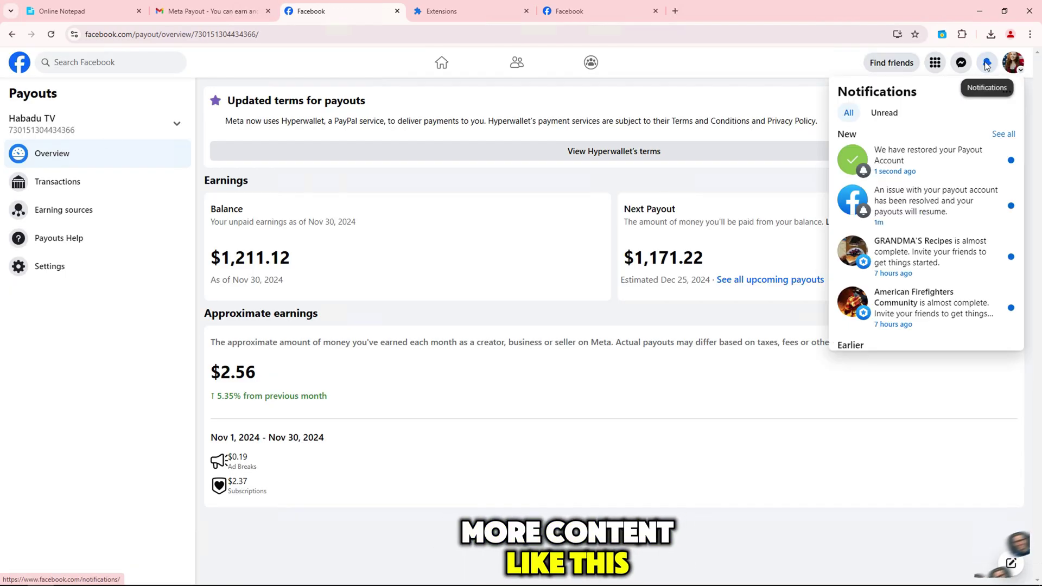
pyautogui.click(996, 161)
pyautogui.click(996, 200)
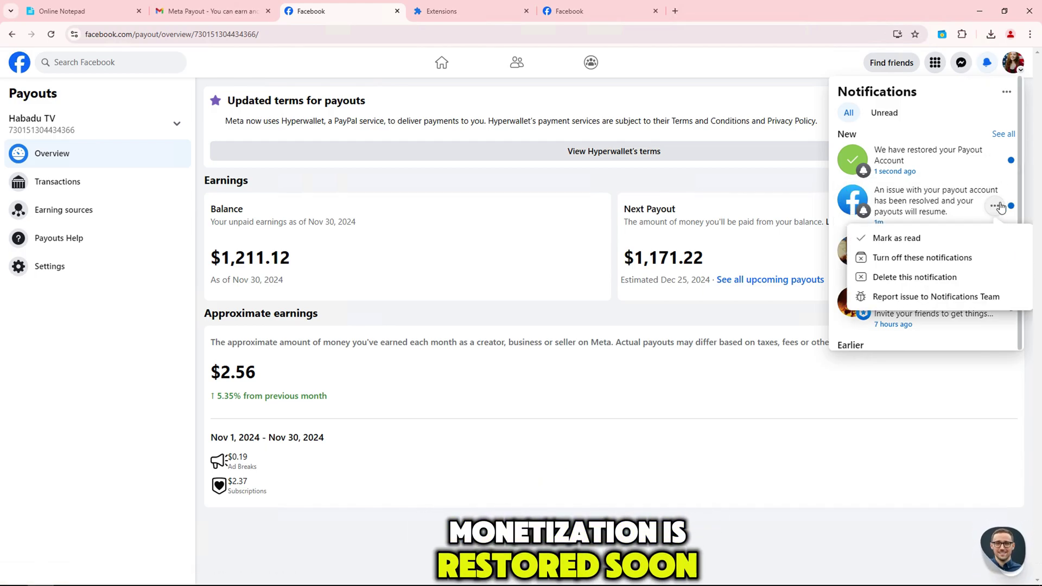